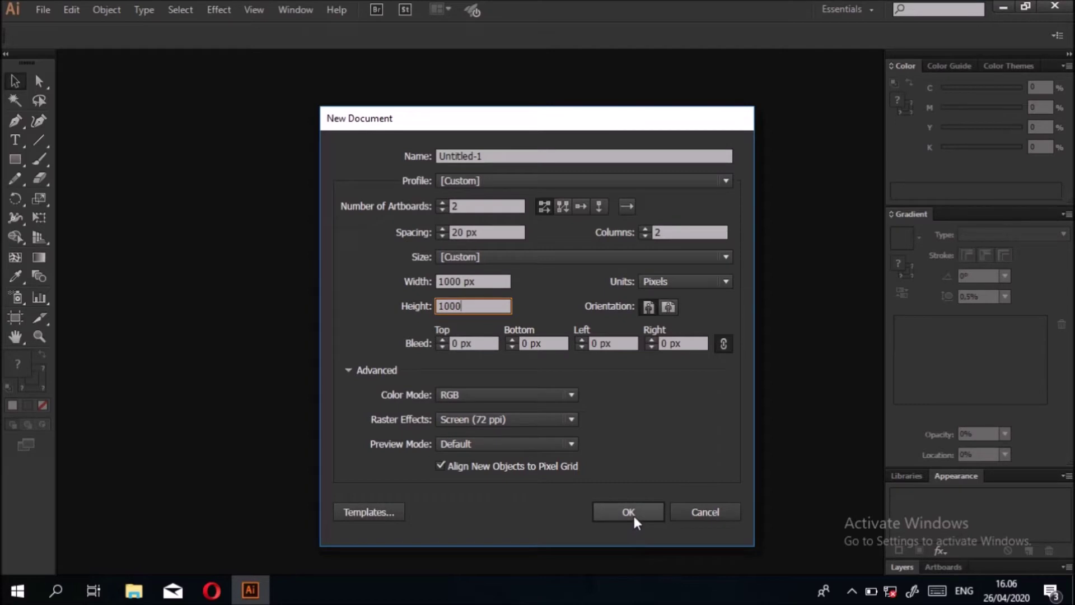
Create the document with two 1000 × 1000 px artboards and draw a 100 × 100 px square on the first one.
{"action": "left_click", "coordinate": [635, 515]}
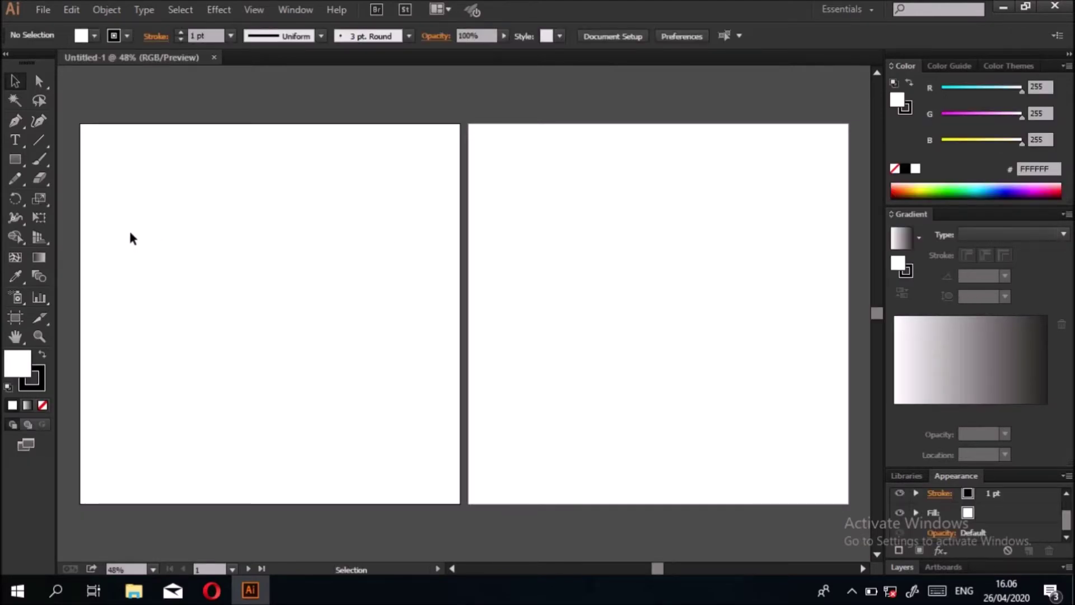
{"action": "scroll", "coordinate": [269, 190], "scroll_direction": "up", "scroll_amount": 5}
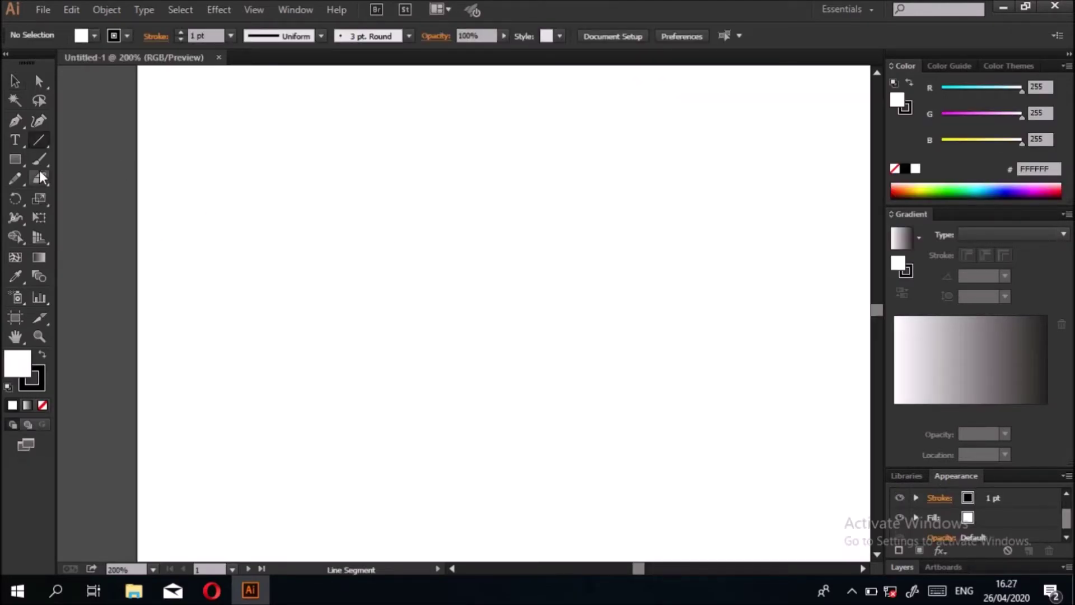
{"action": "left_click", "coordinate": [16, 159]}
{"action": "left_click", "coordinate": [234, 165]}
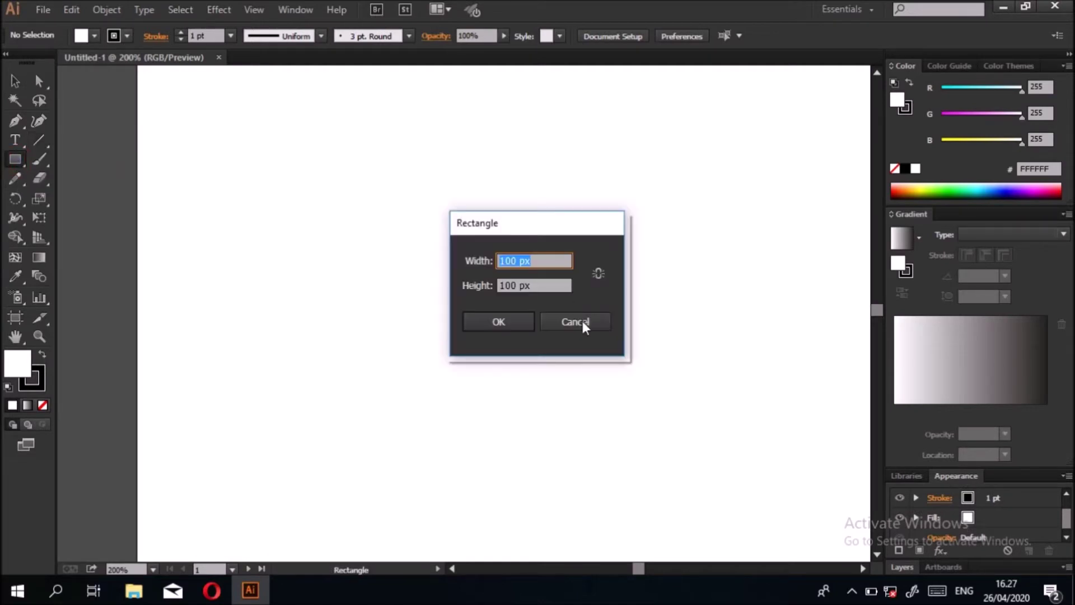
{"action": "left_click", "coordinate": [498, 323]}
Draw the square's diagonal from upper-left to lower-right, and a circle about 200 px in diameter centred on the lower-right corner.
{"action": "left_click", "coordinate": [38, 140]}
{"action": "left_click_drag", "start_coordinate": [234, 164], "coordinate": [392, 321]}
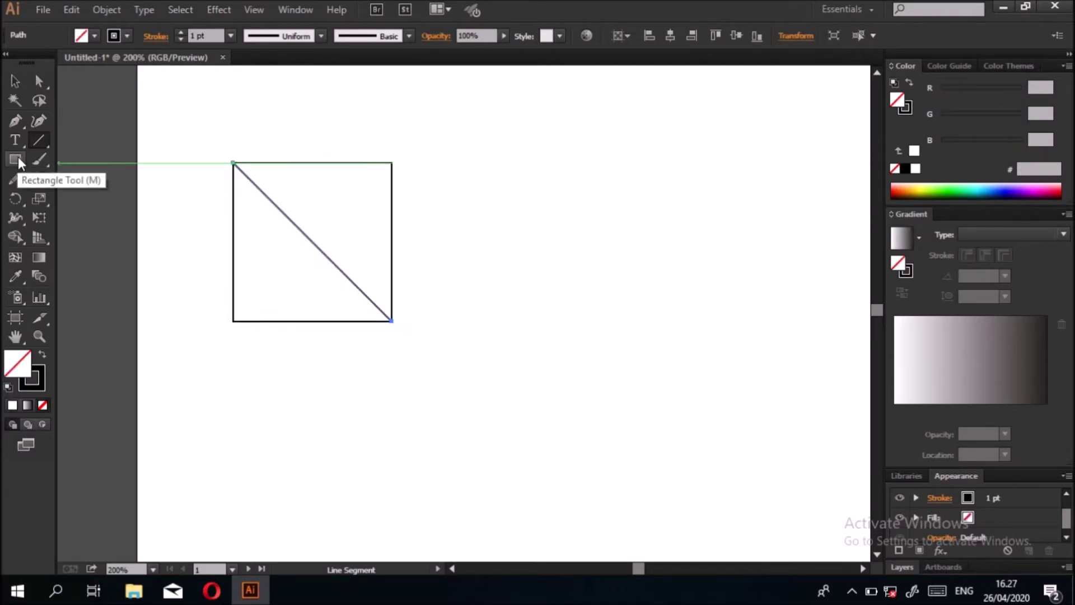
{"action": "left_click_drag", "start_coordinate": [15, 159], "coordinate": [56, 195]}
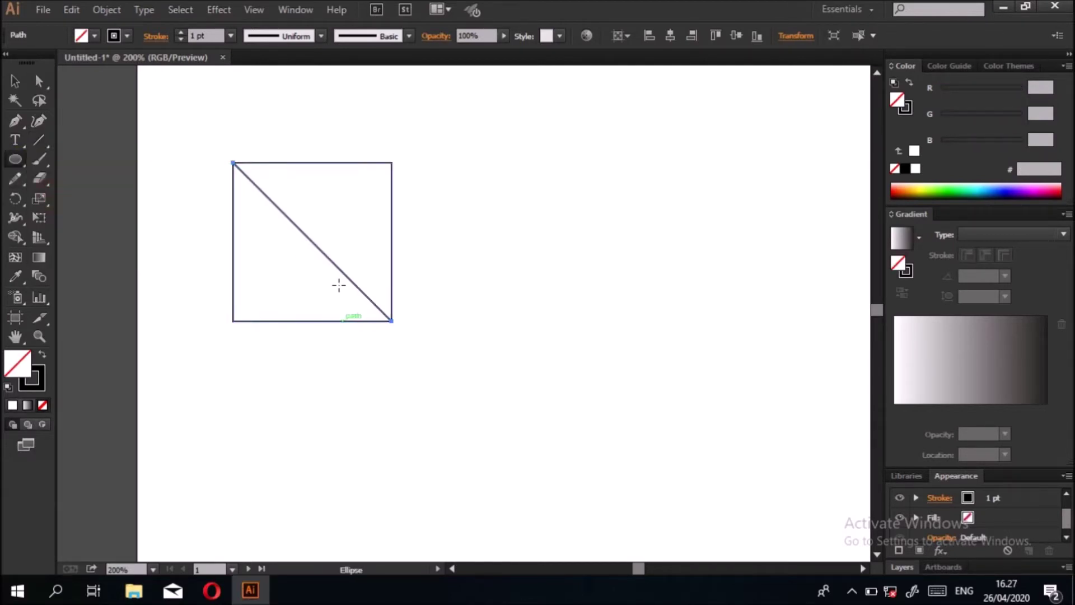
{"action": "left_click_drag", "start_coordinate": [392, 321], "coordinate": [480, 478]}
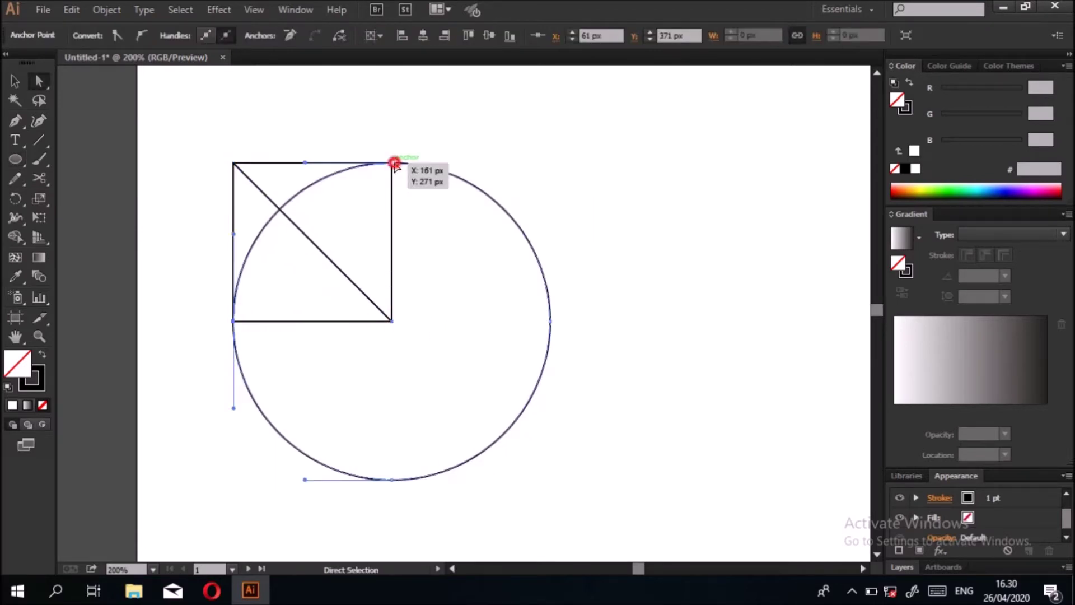
Cut the circle at its top and left anchor points and delete the larger arc, keeping the quarter arc inside the square.
{"action": "left_click", "coordinate": [394, 163]}
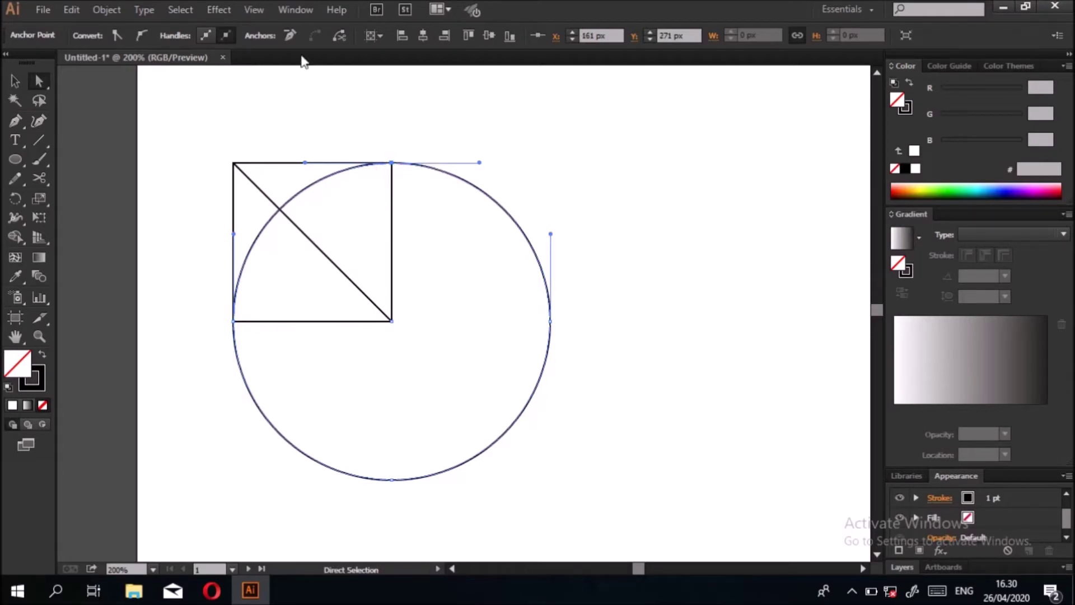
{"action": "left_click", "coordinate": [339, 37]}
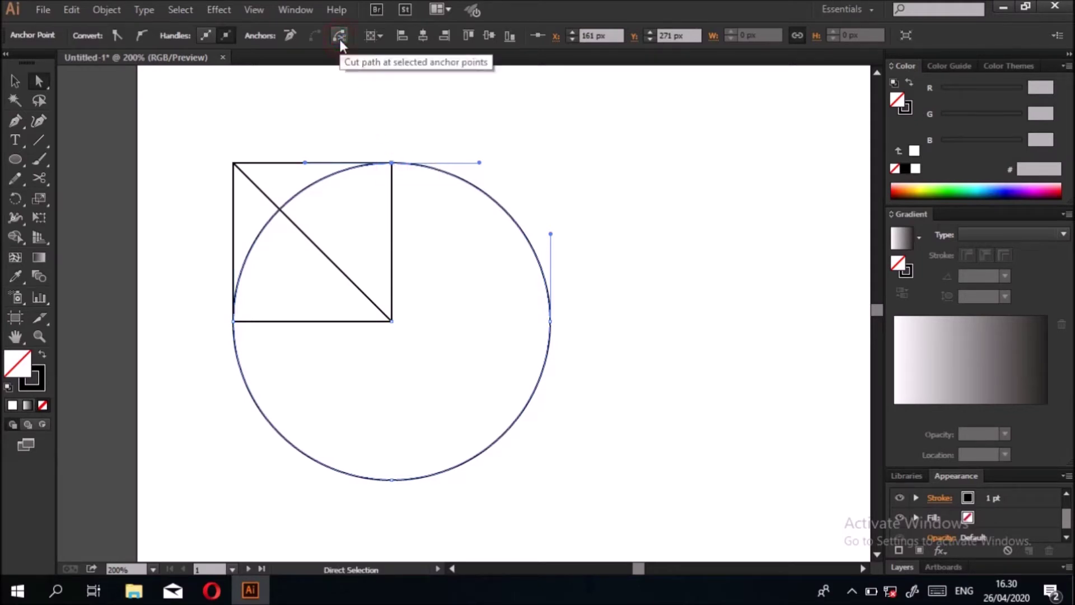
{"action": "left_click", "coordinate": [234, 320]}
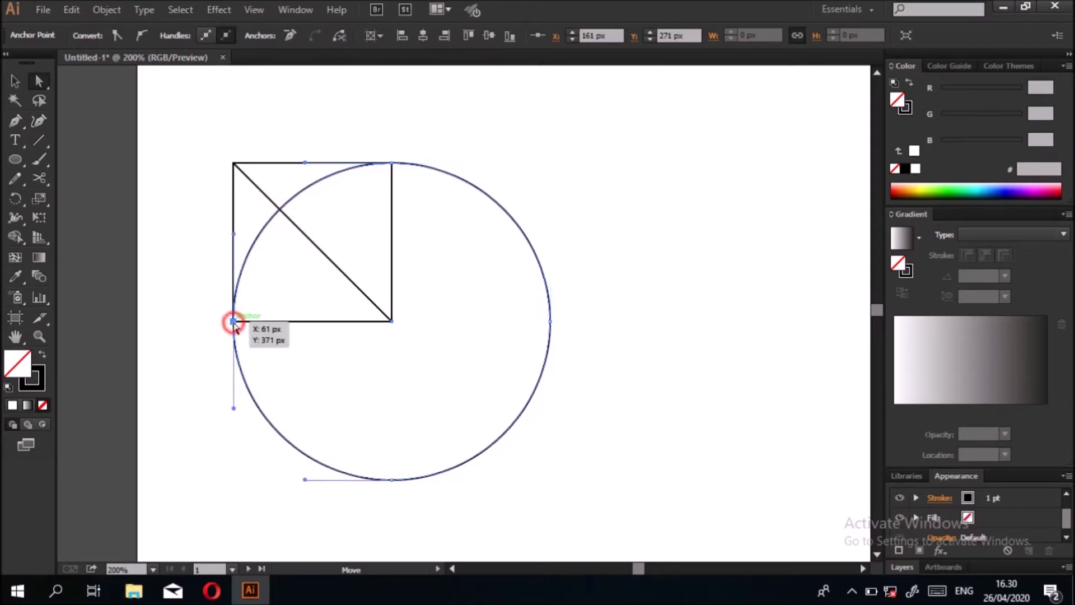
{"action": "left_click", "coordinate": [340, 36]}
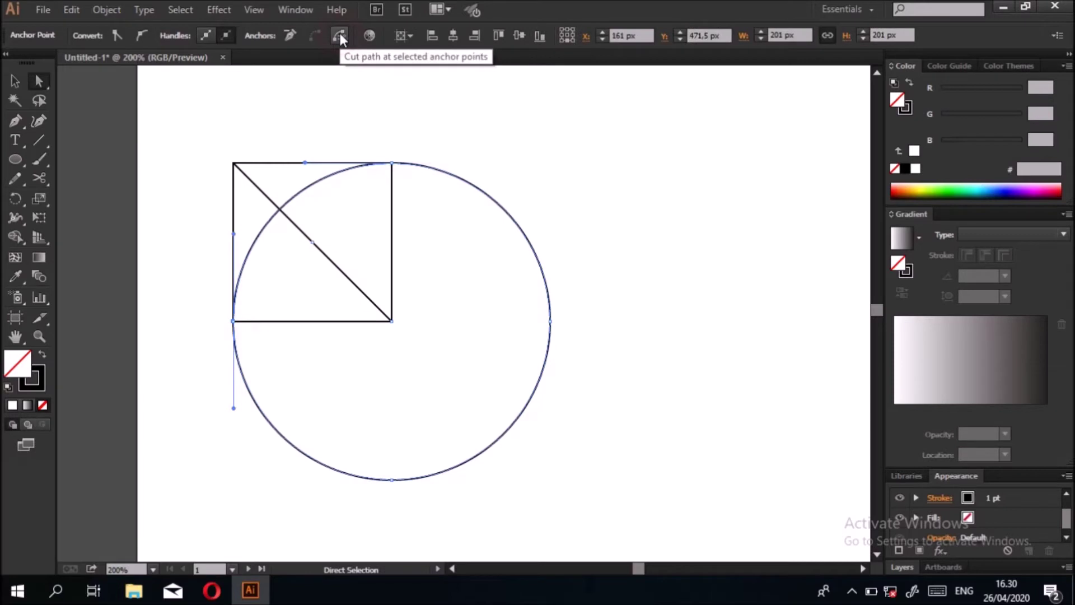
{"action": "left_click", "coordinate": [16, 81]}
{"action": "left_click_drag", "start_coordinate": [552, 321], "coordinate": [681, 330]}
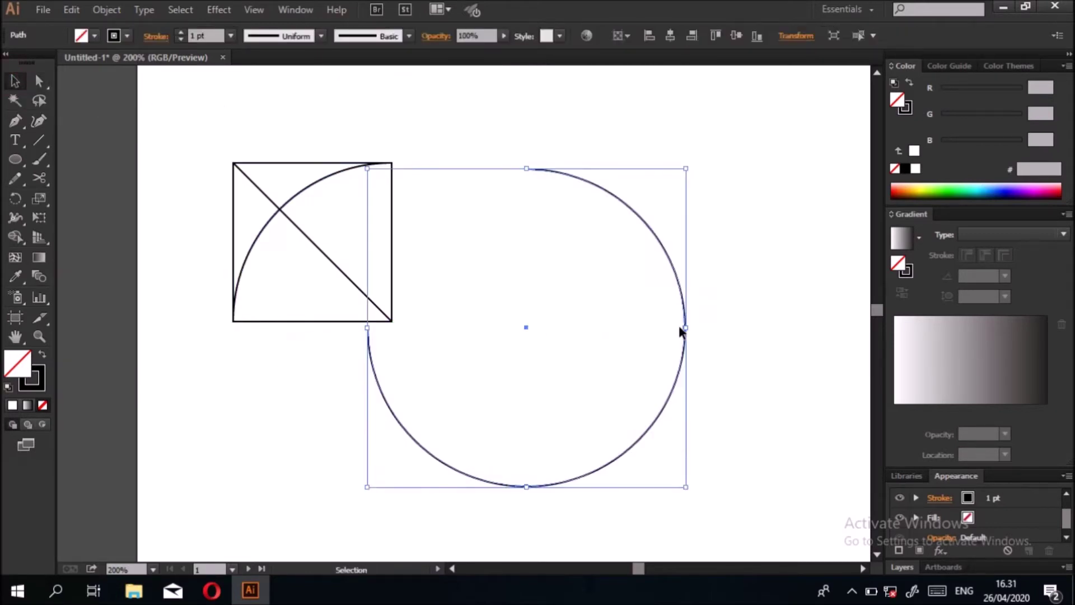
{"action": "key", "text": "Delete"}
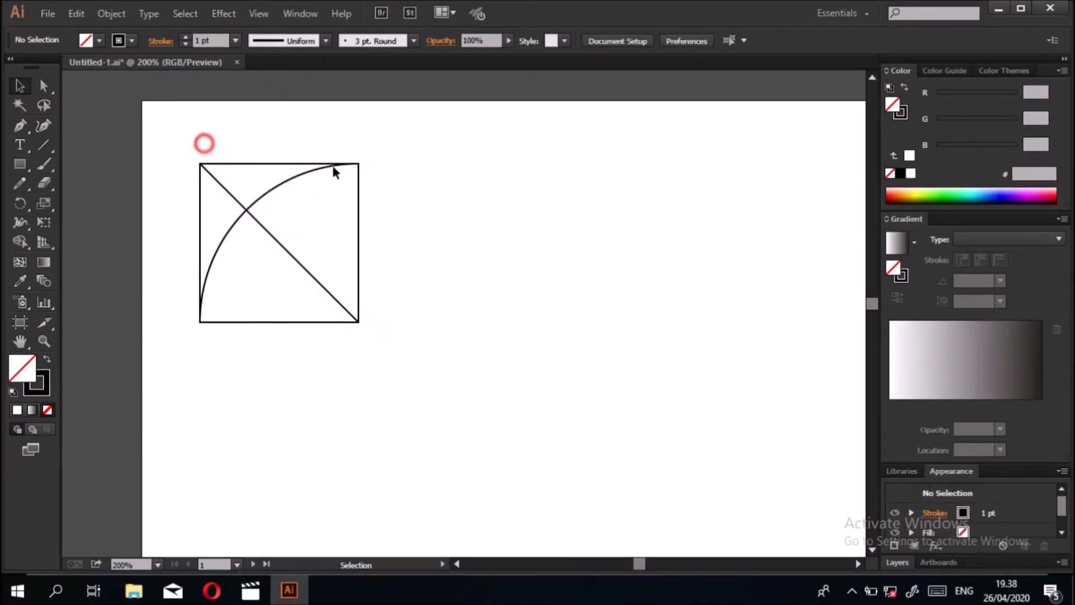
Group the square, diagonal and arc, and move the group into the upper-left corner of the first artboard.
{"action": "left_click_drag", "start_coordinate": [204, 143], "coordinate": [361, 197]}
{"action": "left_click_drag", "start_coordinate": [374, 307], "coordinate": [363, 293]}
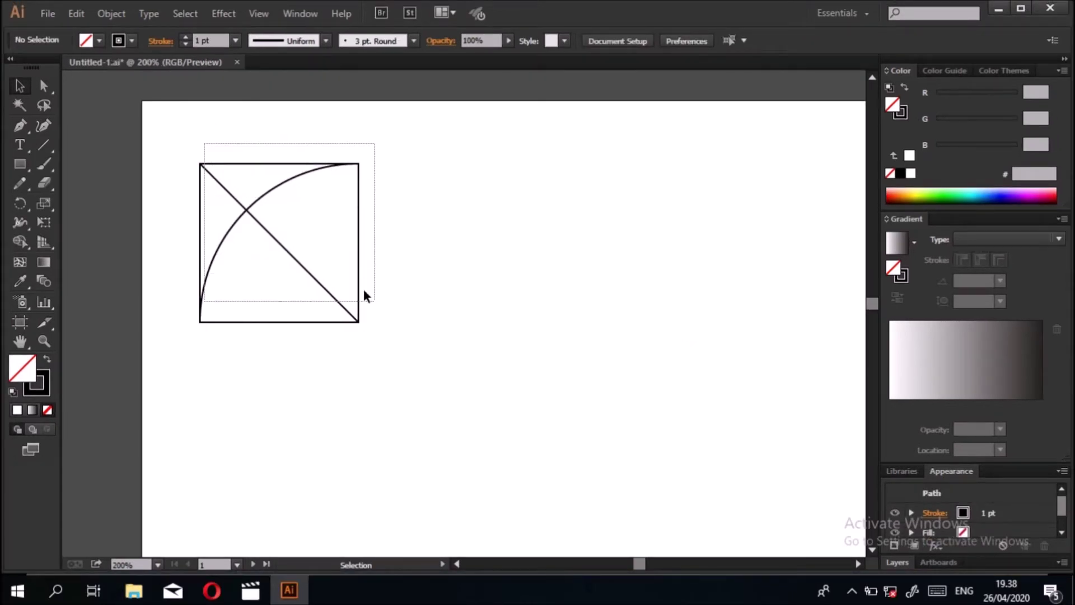
{"action": "right_click", "coordinate": [302, 253]}
{"action": "left_click", "coordinate": [354, 327]}
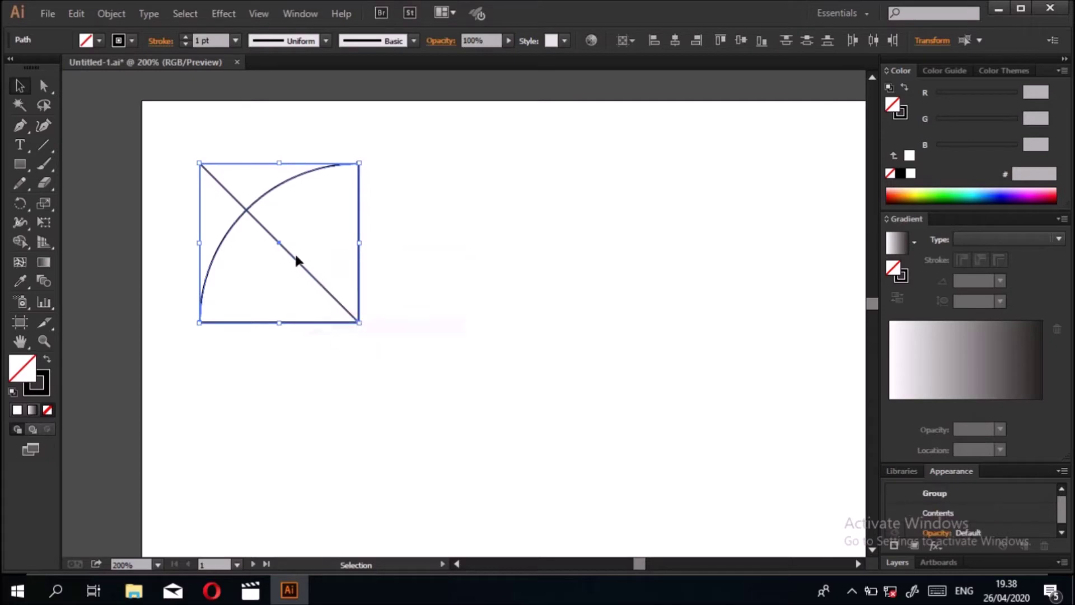
{"action": "left_click_drag", "start_coordinate": [278, 244], "coordinate": [222, 185]}
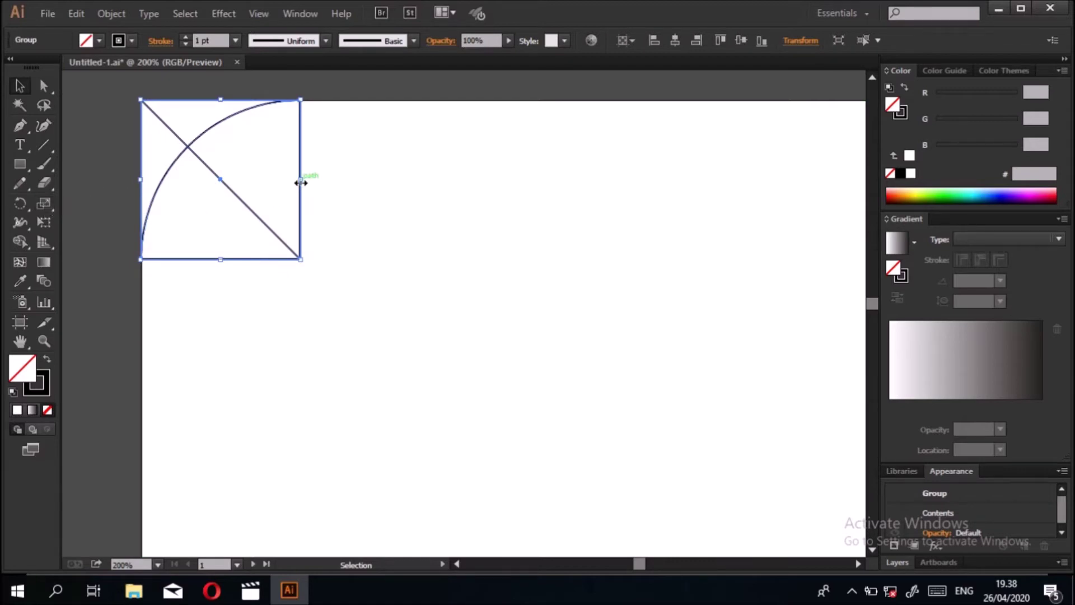
Reflect a copy of the group across its right edge using the vertical axis (90°).
{"action": "key", "text": "o"}
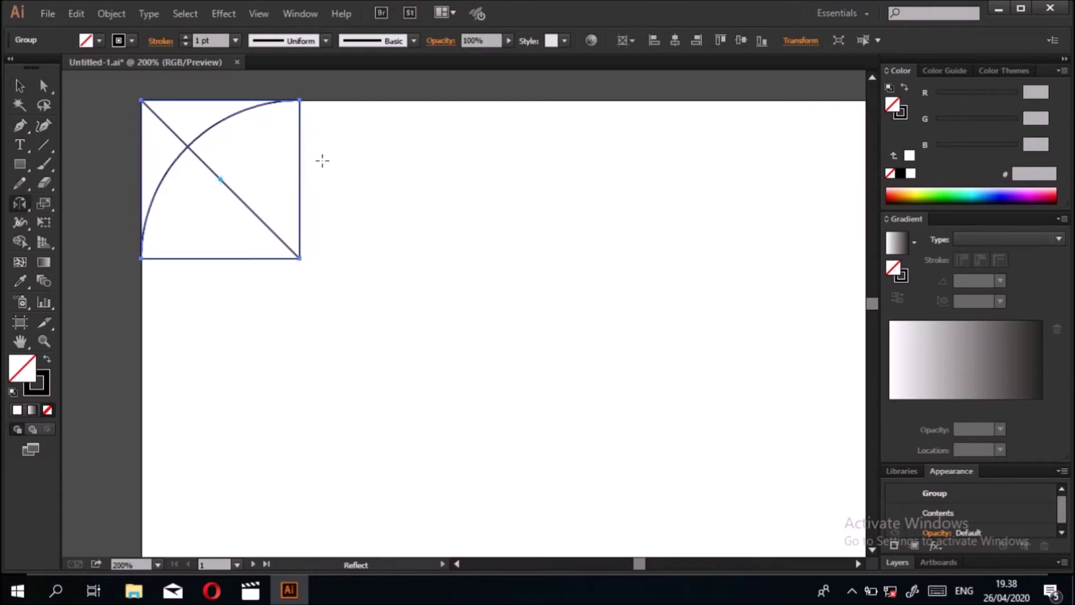
{"action": "left_click", "coordinate": [299, 179], "text": "alt"}
{"action": "left_click", "coordinate": [877, 177]}
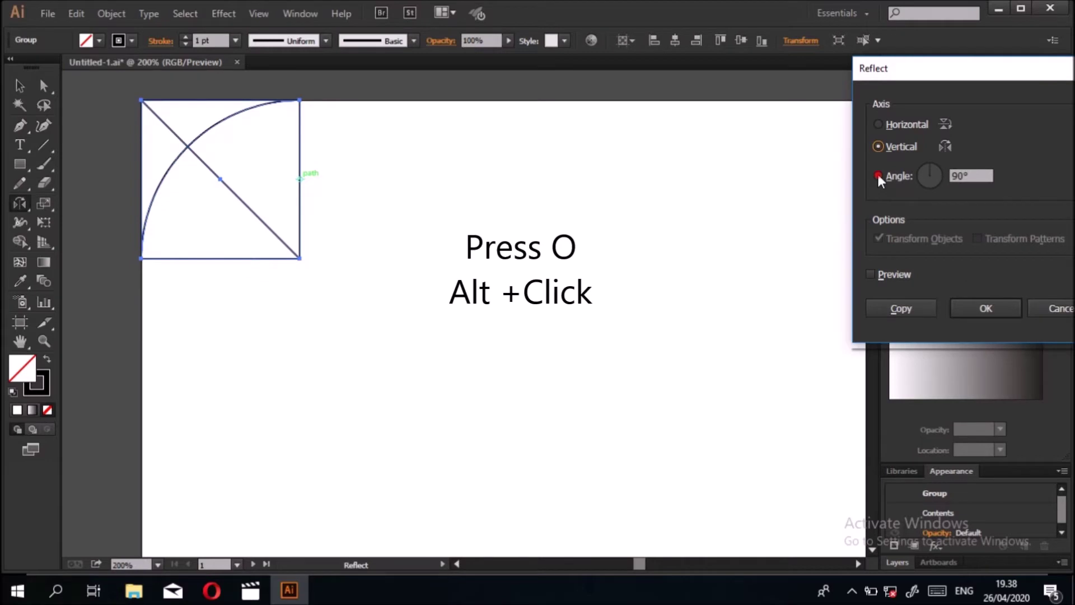
{"action": "left_click", "coordinate": [886, 273]}
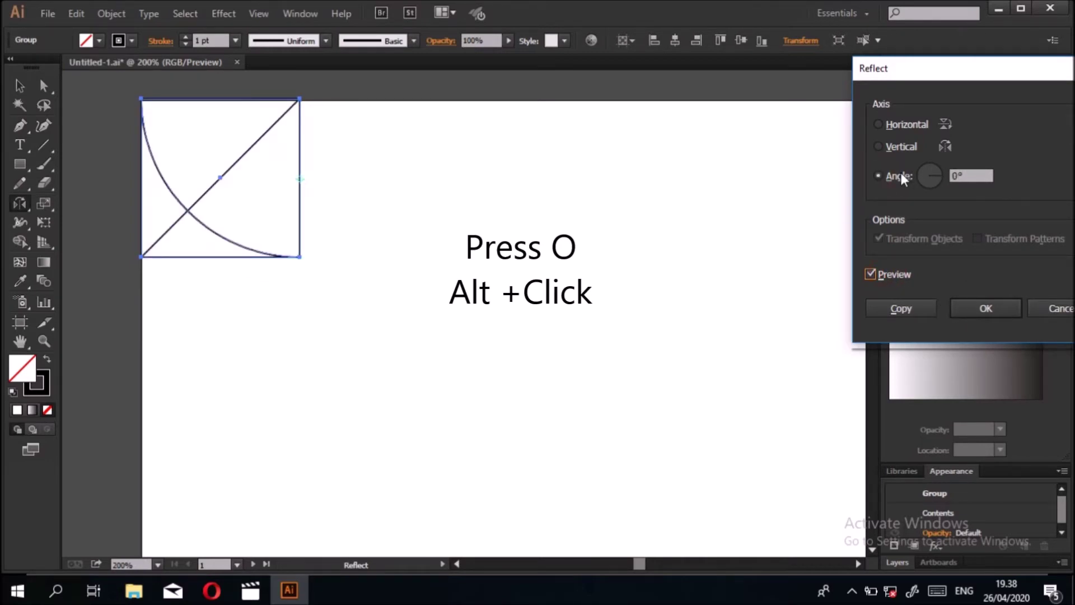
{"action": "left_click", "coordinate": [883, 146]}
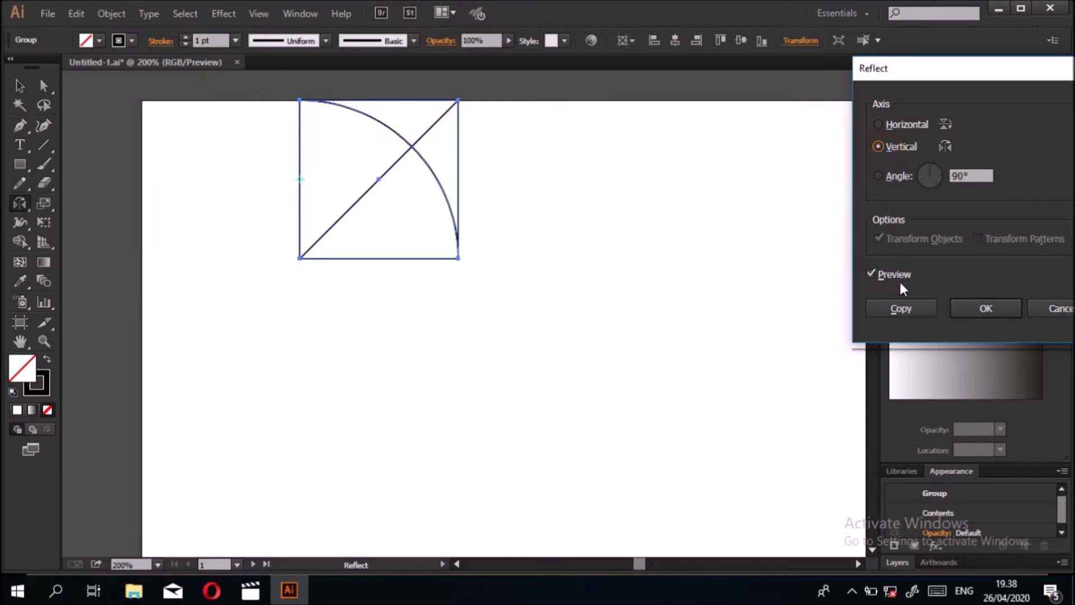
{"action": "left_click", "coordinate": [906, 308]}
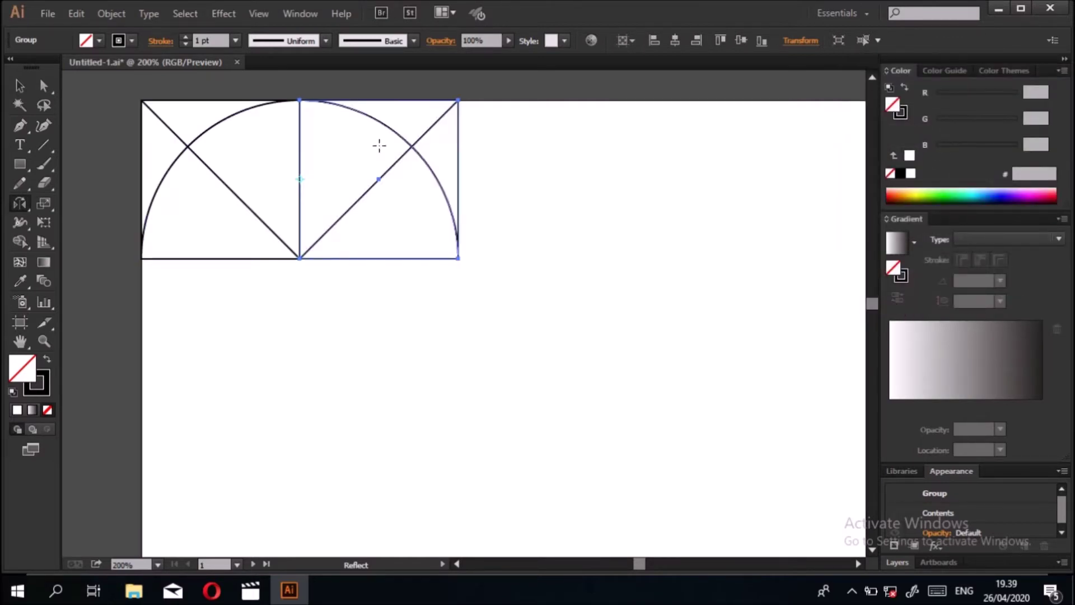
Copy the mirrored pair directly beside itself to the right and repeat the copy to form a row of five across the artboard.
{"action": "left_click_drag", "start_coordinate": [181, 278], "coordinate": [270, 257]}
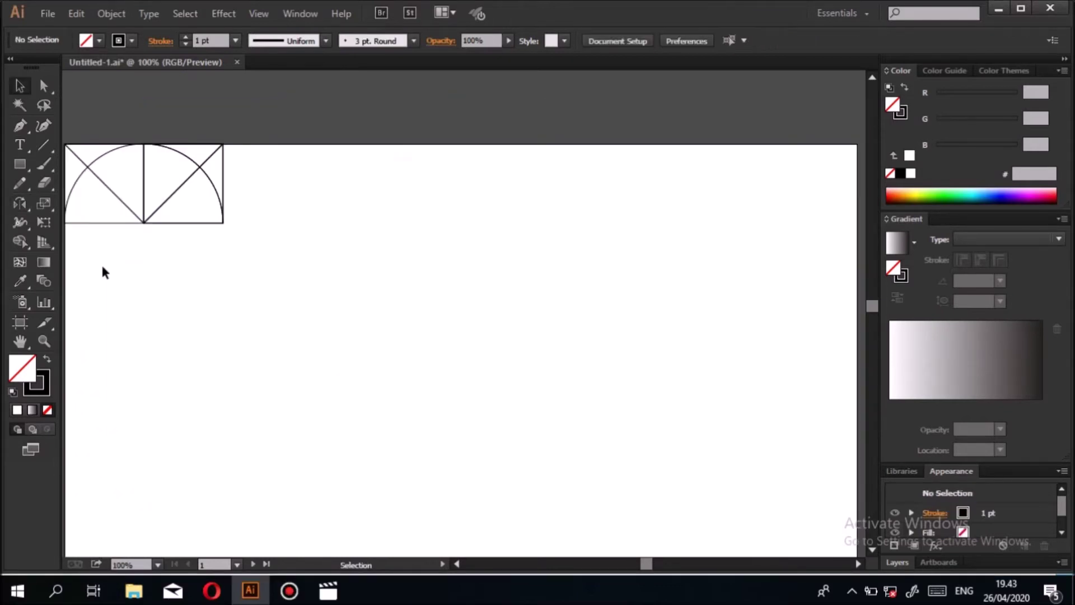
{"action": "left_click_drag", "start_coordinate": [76, 262], "coordinate": [212, 182]}
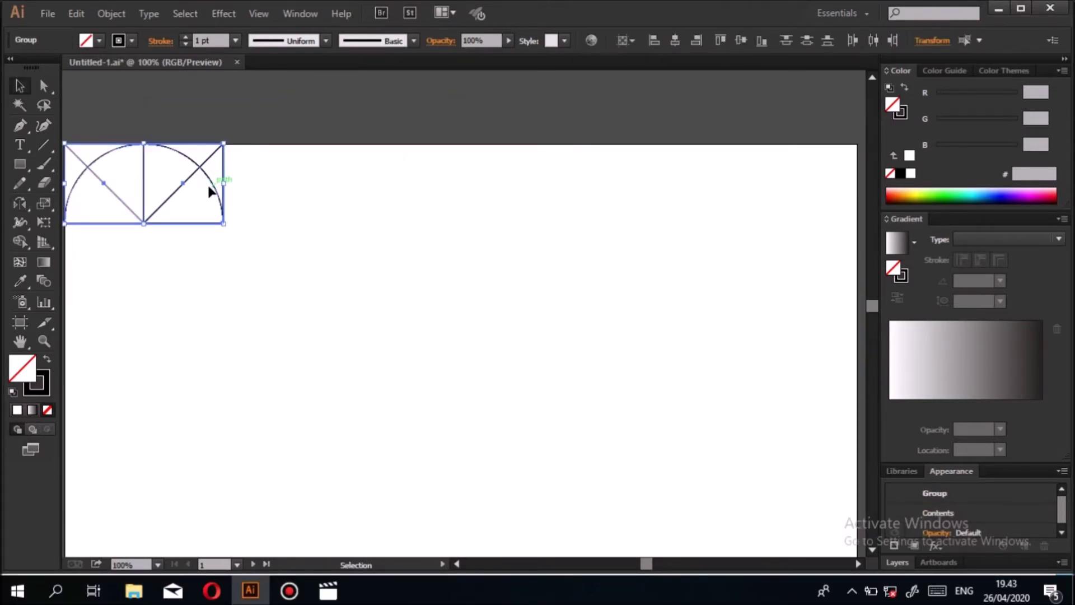
{"action": "left_click_drag", "start_coordinate": [106, 183], "coordinate": [263, 191]}
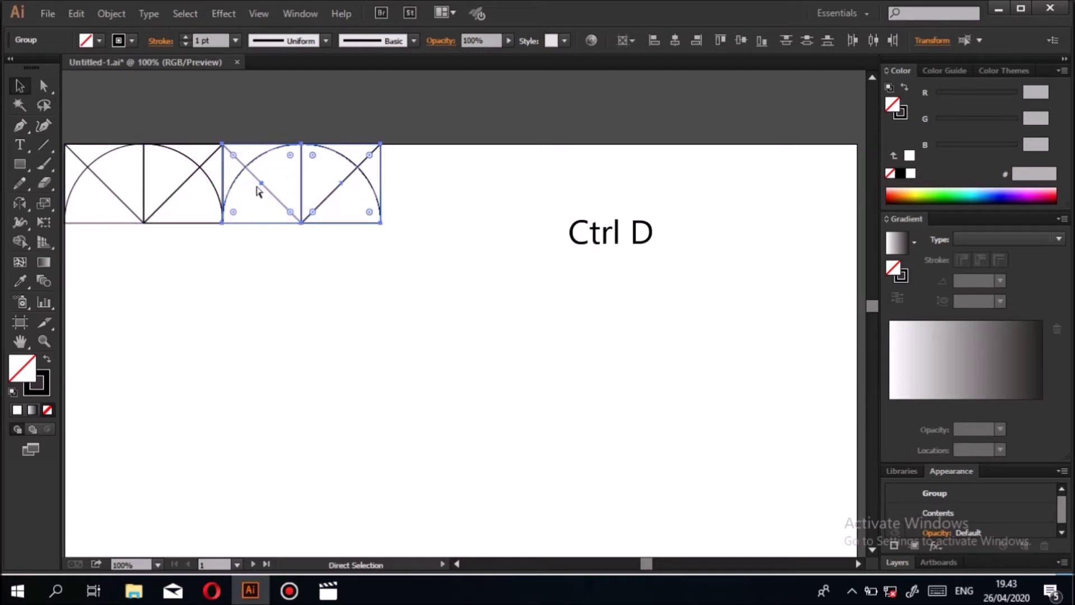
{"action": "key", "text": "ctrl+d"}
{"action": "key", "text": "ctrl+d"}
{"action": "key", "text": "ctrl+d"}
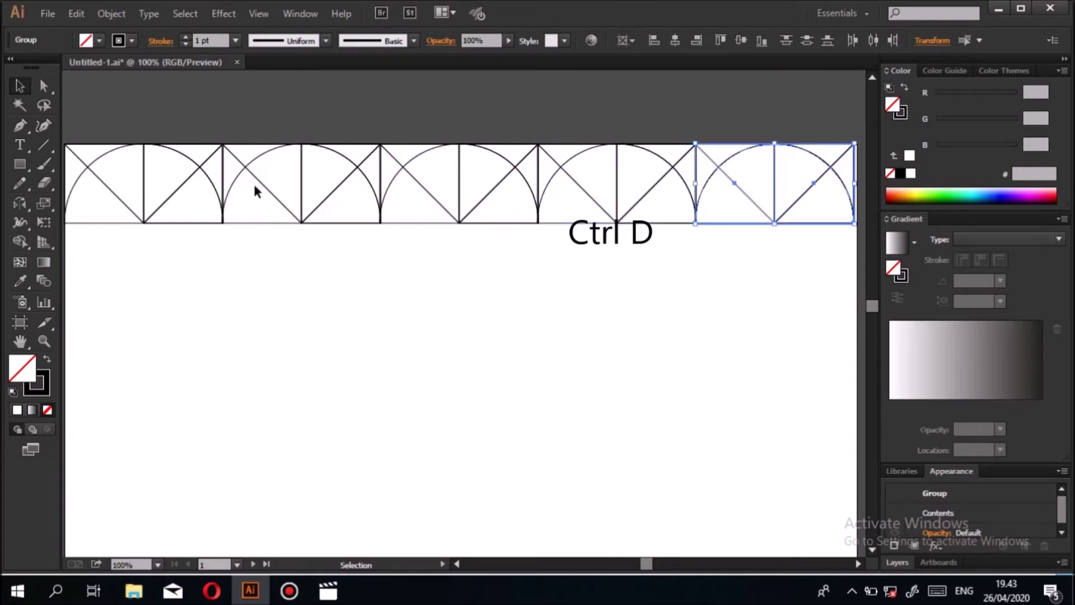
Copy the whole row directly below itself and repeat the copy until nine rows are stacked down the artboard.
{"action": "left_click", "coordinate": [253, 183]}
{"action": "key", "text": "ctrl+minus"}
{"action": "left_click_drag", "start_coordinate": [176, 180], "coordinate": [670, 114]}
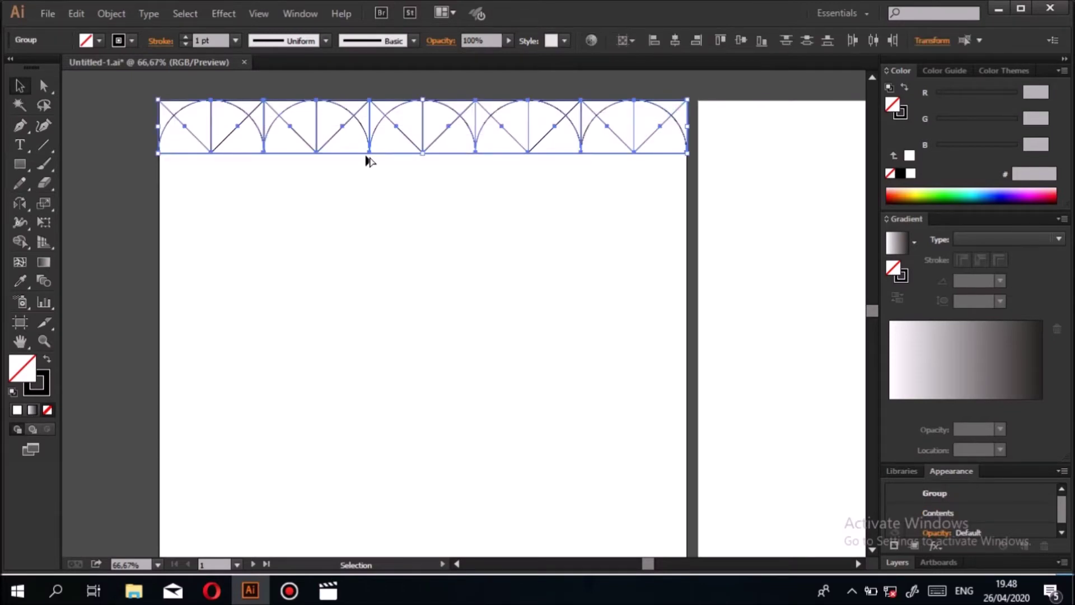
{"action": "left_click_drag", "start_coordinate": [370, 156], "coordinate": [373, 209]}
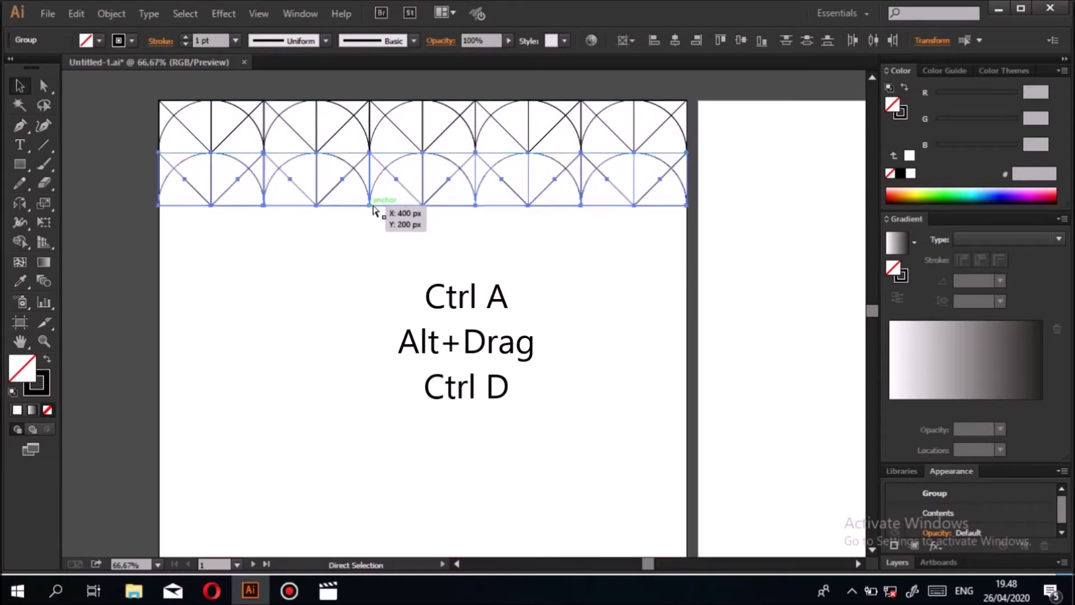
{"action": "key", "text": "ctrl+d"}
{"action": "key", "text": "ctrl+d"}
{"action": "key", "text": "ctrl+d"}
{"action": "key", "text": "ctrl+d"}
{"action": "key", "text": "ctrl+d"}
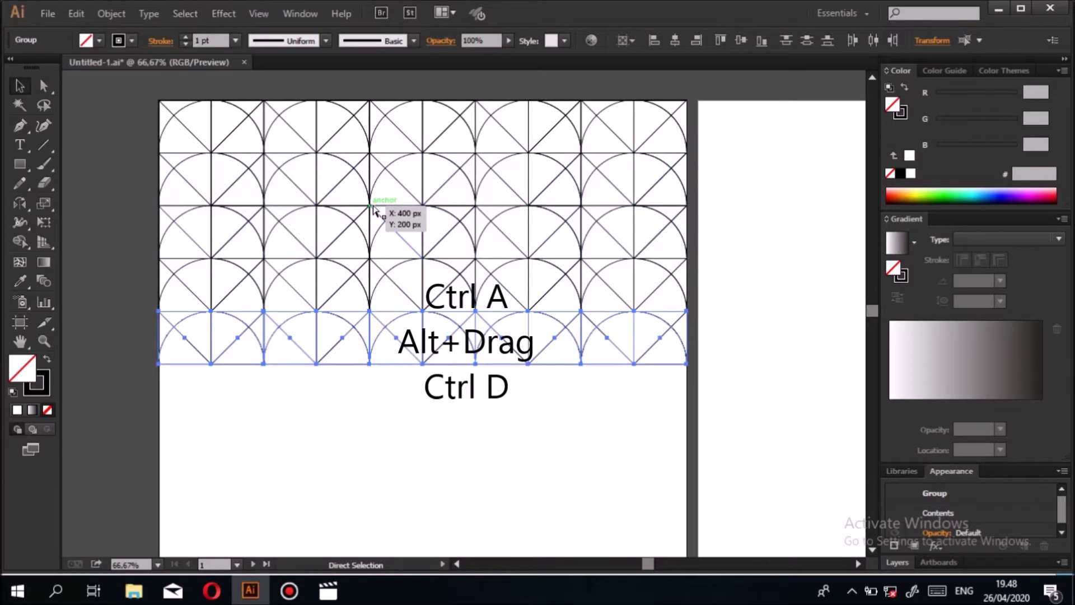
{"action": "key", "text": "ctrl+d"}
{"action": "key", "text": "ctrl+d"}
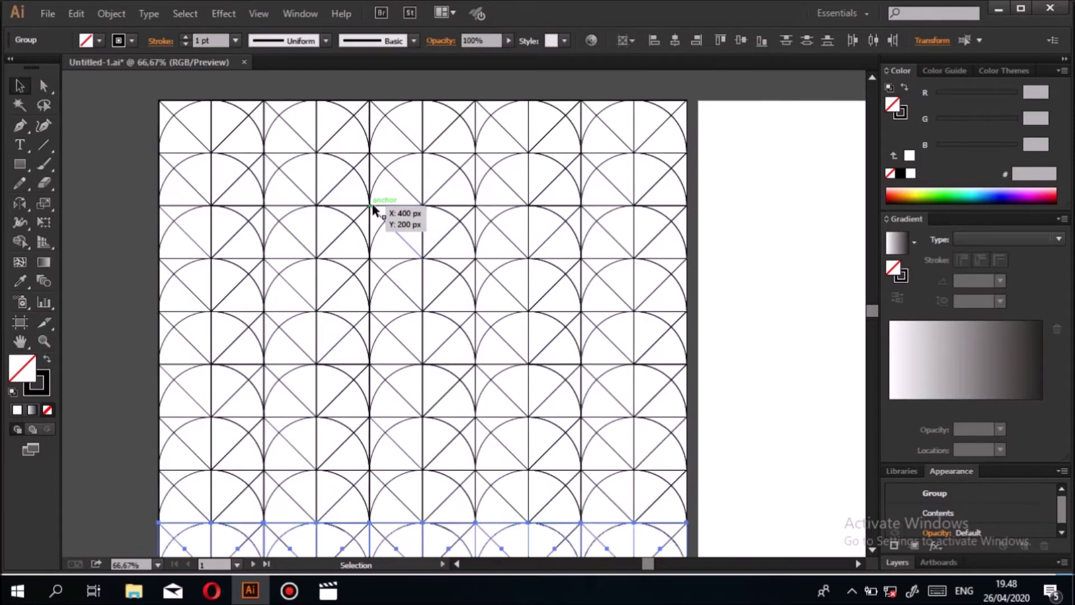
Set the stroke of the whole grid pattern to a light grey swatch.
{"action": "scroll", "coordinate": [373, 211], "scroll_direction": "down", "scroll_amount": 1}
{"action": "scroll", "coordinate": [374, 211], "scroll_direction": "down", "scroll_amount": 1}
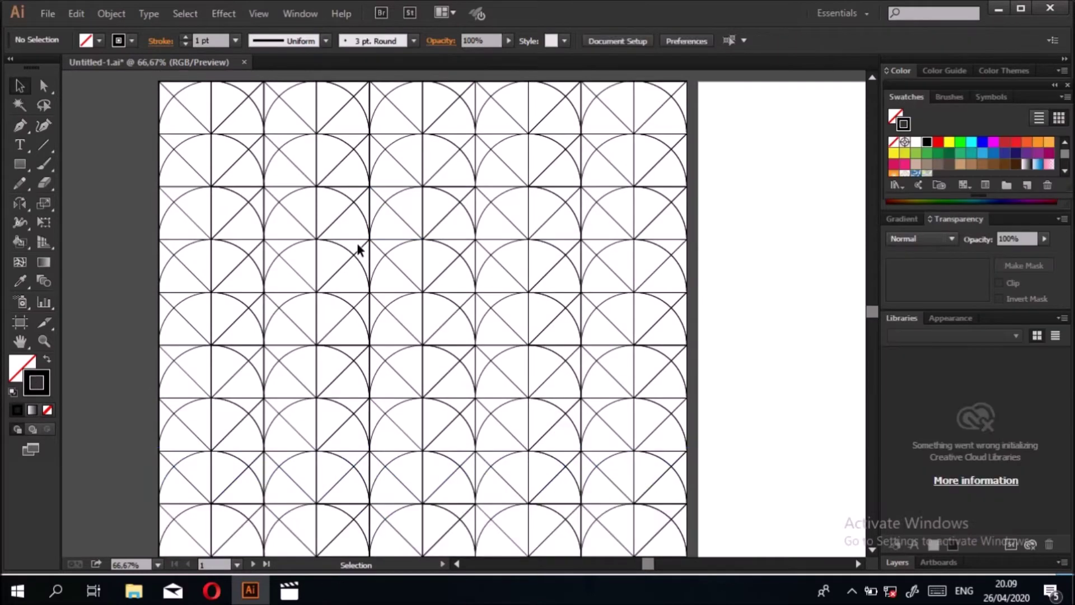
{"action": "key", "text": "ctrl+a"}
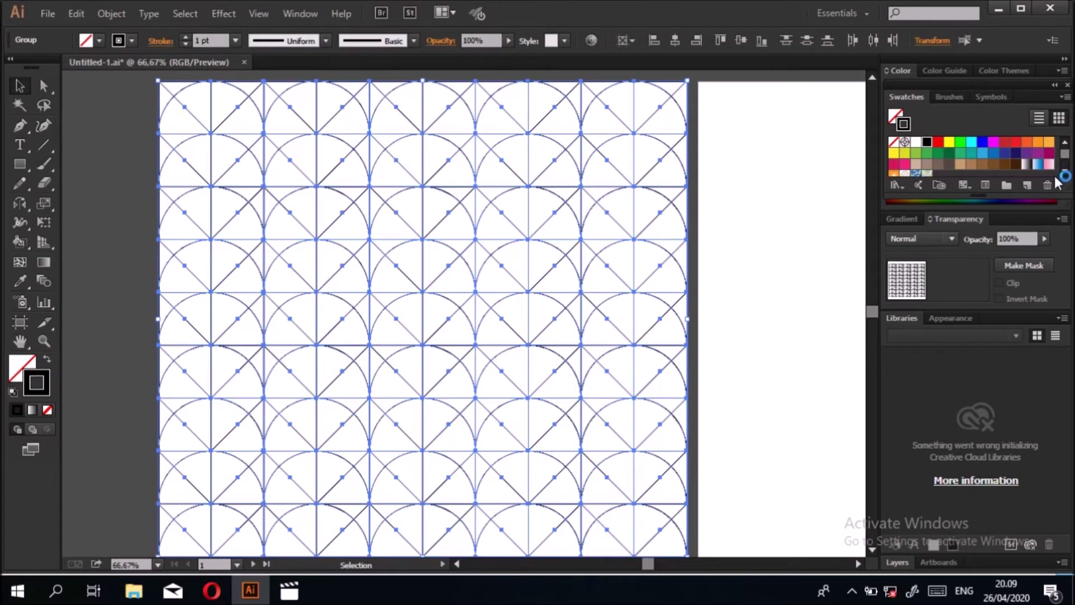
{"action": "scroll", "coordinate": [1064, 171], "scroll_direction": "down", "scroll_amount": 3}
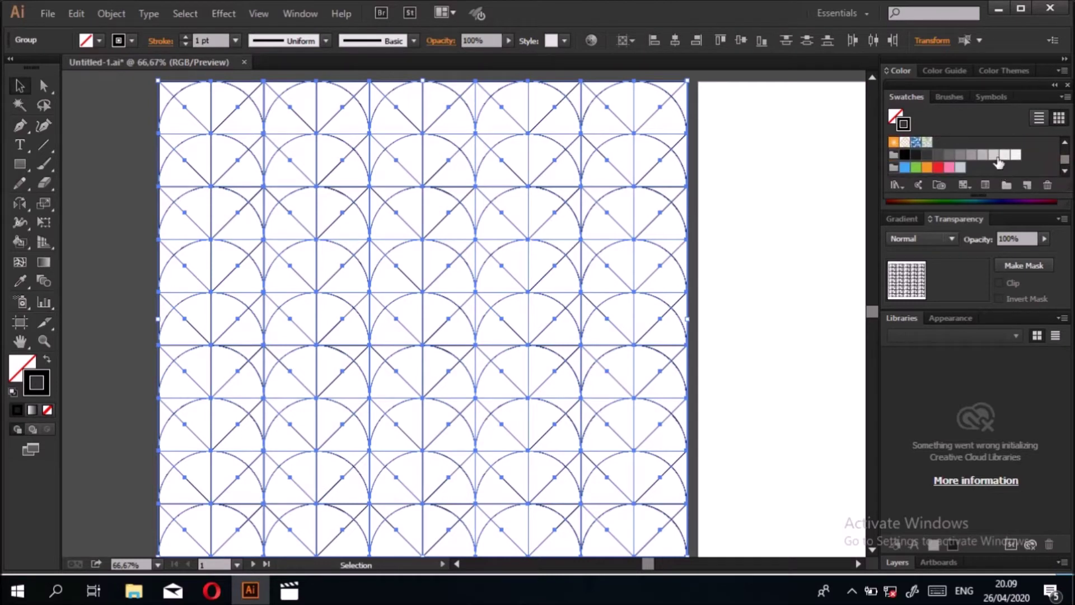
{"action": "left_click", "coordinate": [995, 156]}
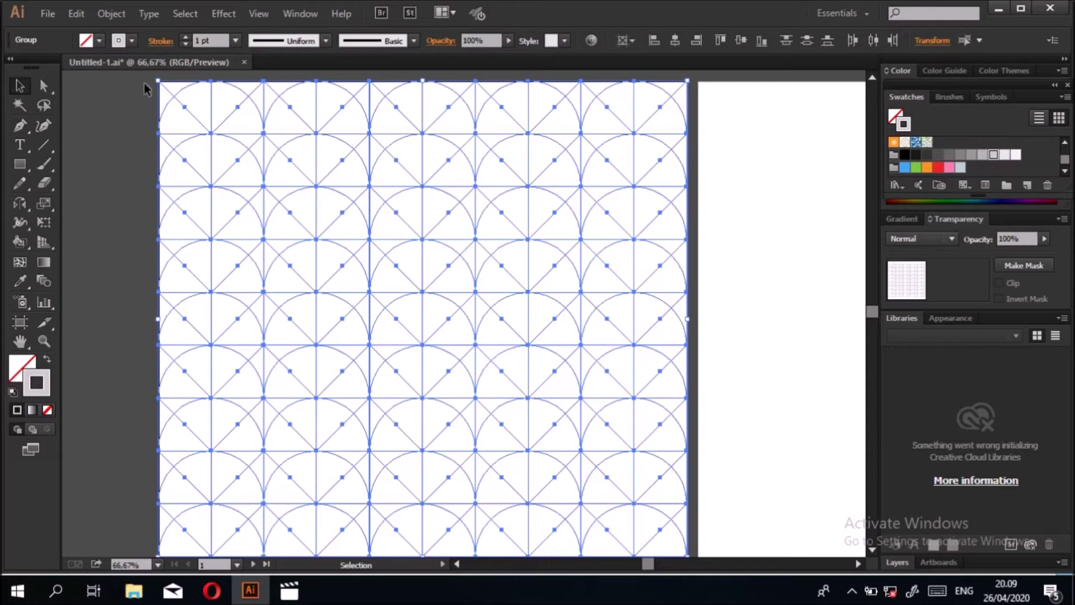
Convert the selected grid pattern into a Live Paint group.
{"action": "left_click", "coordinate": [118, 15]}
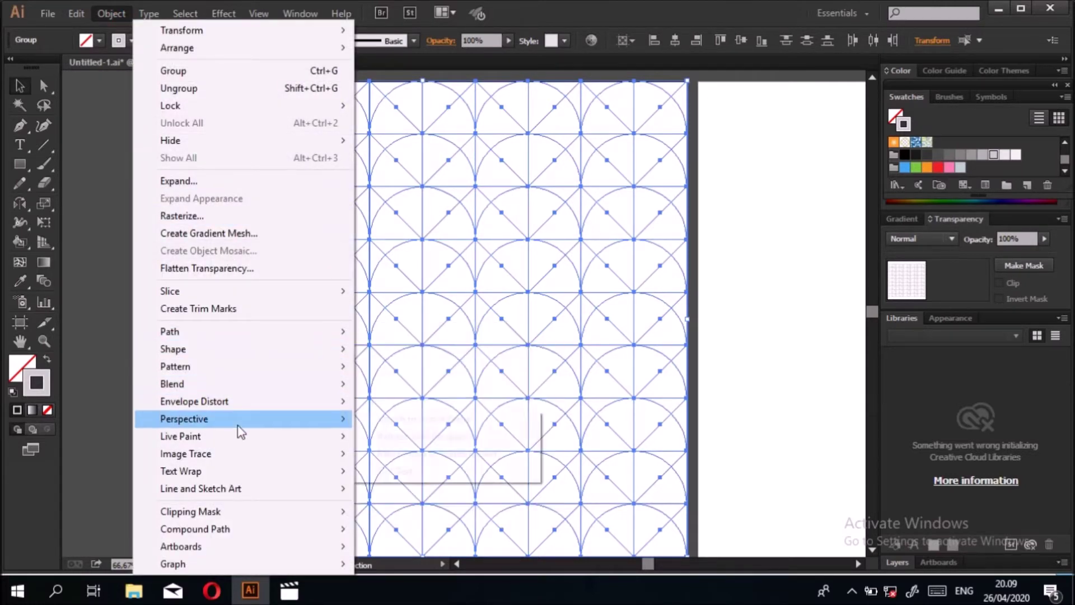
{"action": "mouse_move", "coordinate": [254, 440]}
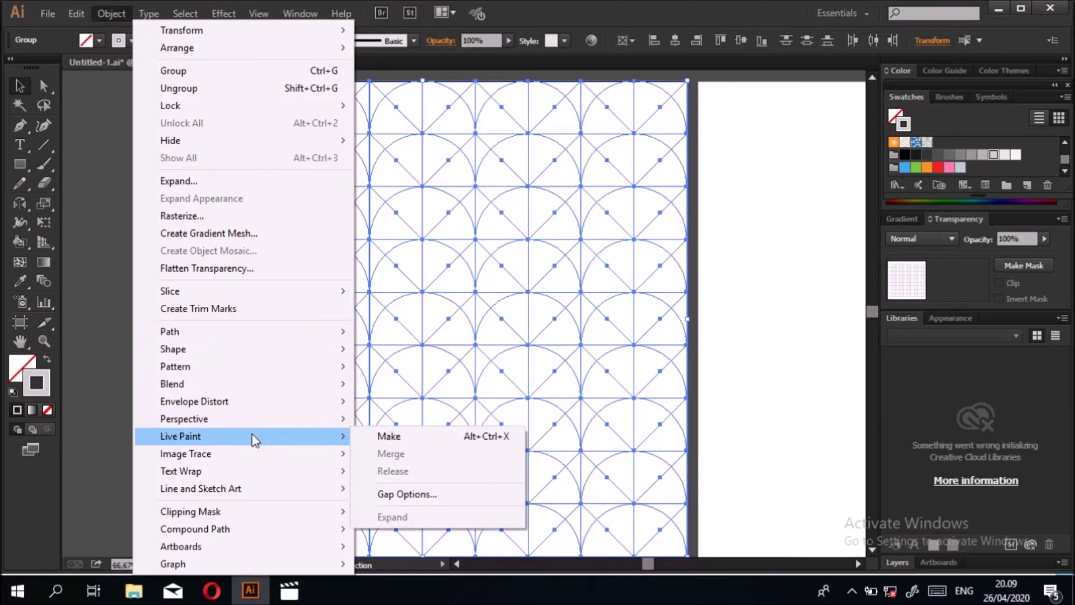
{"action": "left_click", "coordinate": [388, 442]}
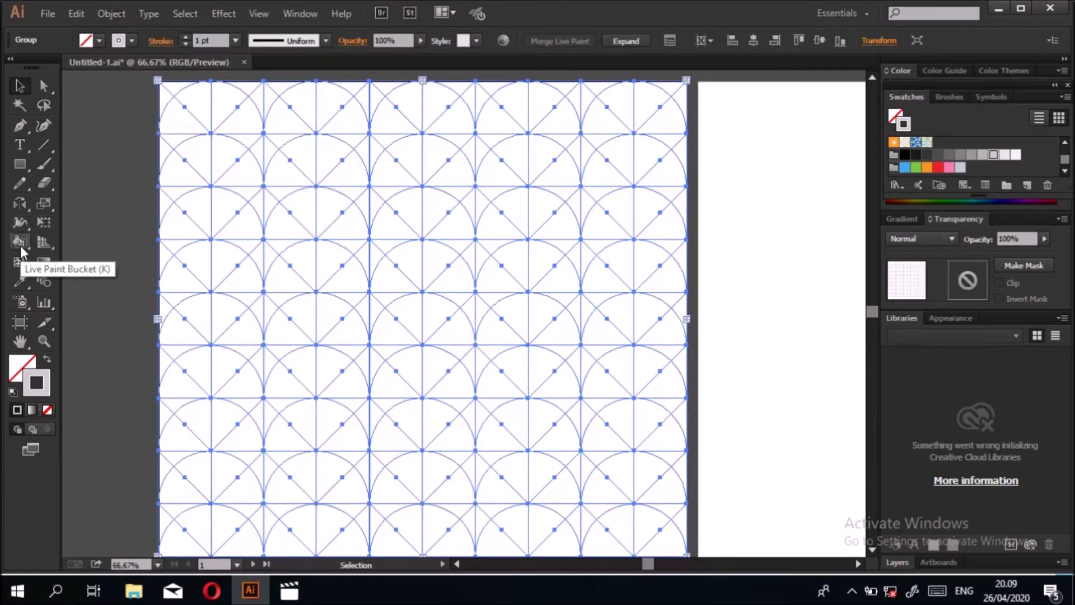
Paint a two-winged leaf shape with a pointed stem black in the upper part of the grid using the Live Paint Bucket.
{"action": "left_click_drag", "start_coordinate": [21, 241], "coordinate": [76, 257]}
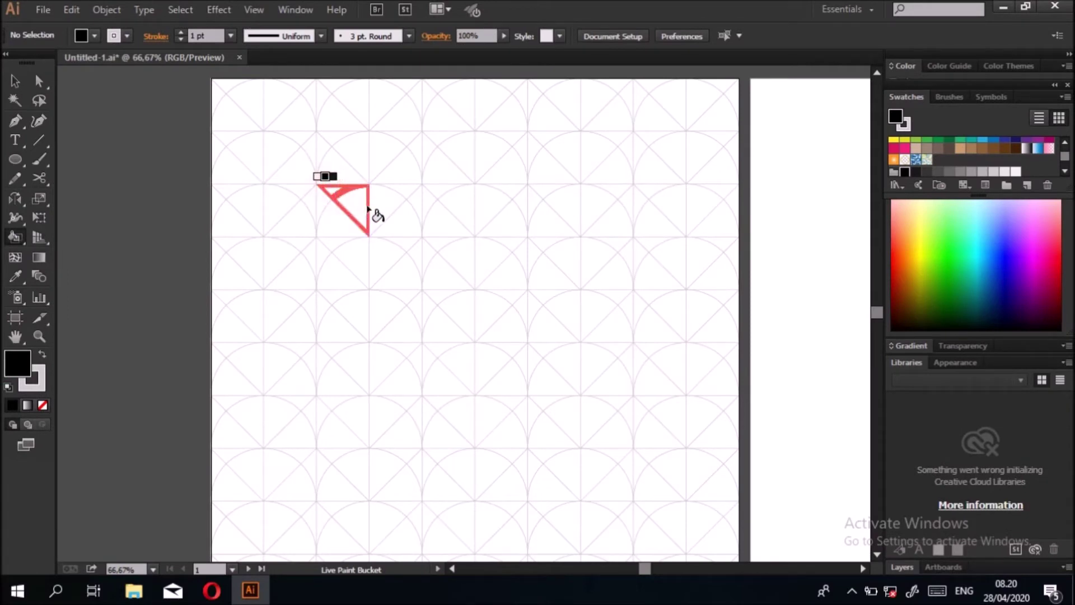
{"action": "mouse_move", "coordinate": [385, 217]}
{"action": "left_mouse_down"}
{"action": "mouse_move", "coordinate": [416, 256]}
{"action": "mouse_move", "coordinate": [449, 204]}
{"action": "mouse_move", "coordinate": [514, 188]}
{"action": "left_mouse_up"}
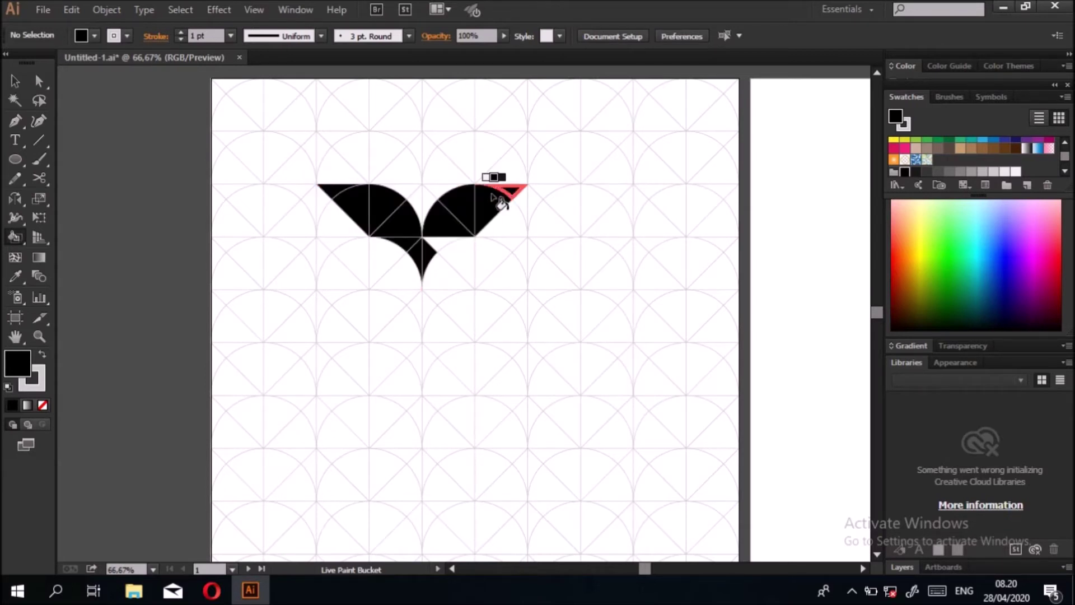
{"action": "left_click", "coordinate": [440, 251]}
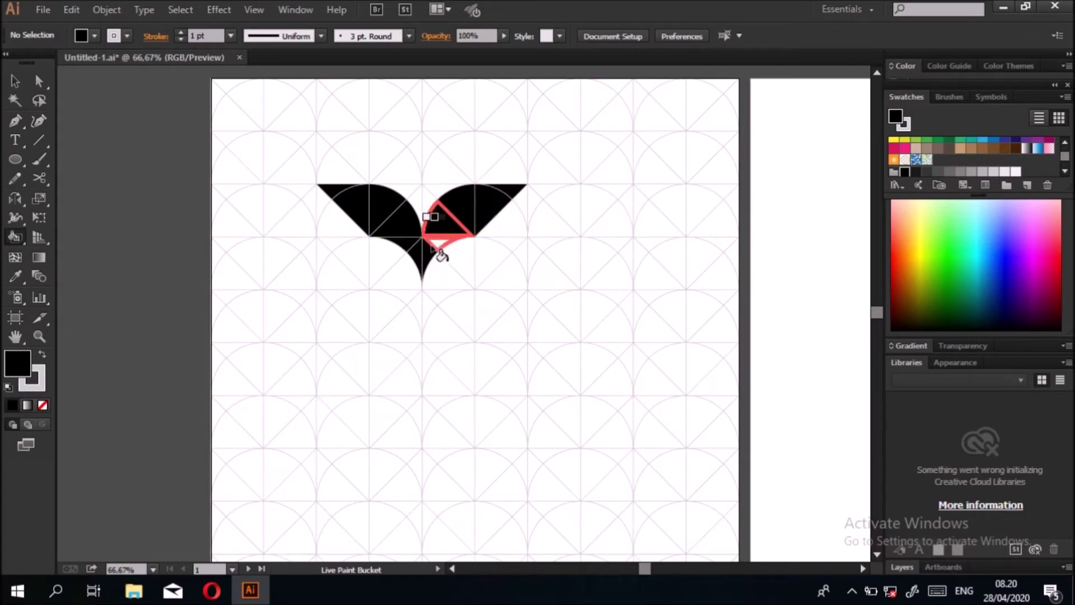
Repaint the right half of the two-winged shape with a mid-grey swatch.
{"action": "left_click", "coordinate": [960, 173]}
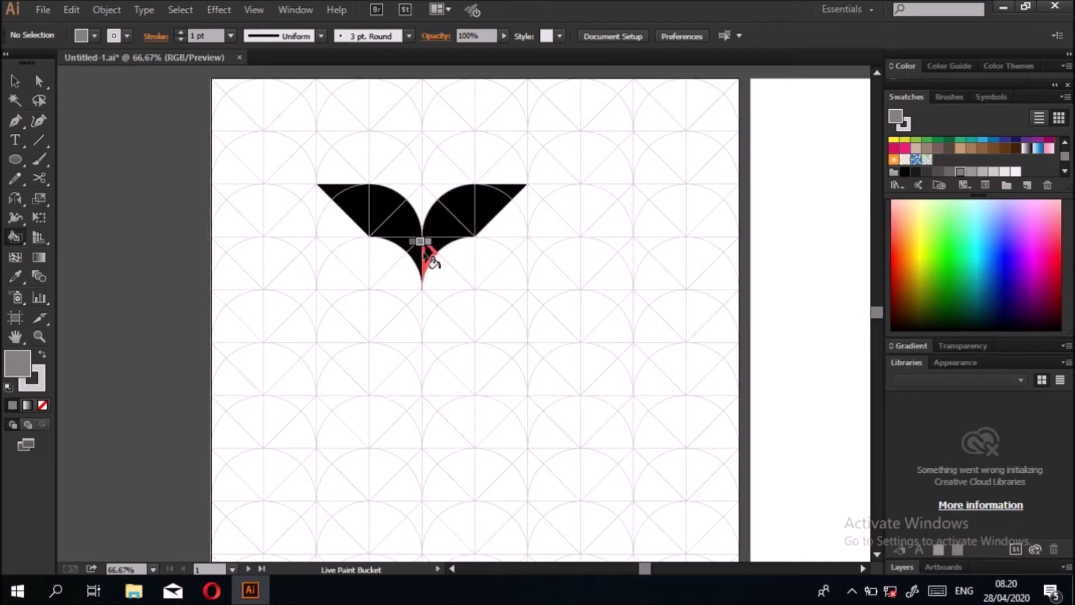
{"action": "left_click", "coordinate": [504, 197]}
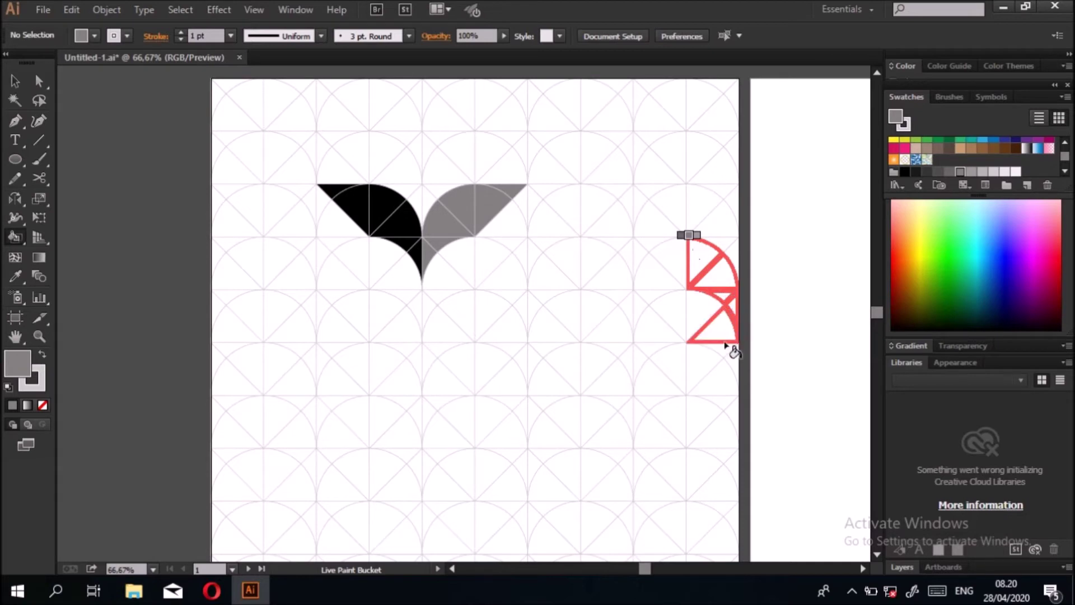
Paint a hooked shape along the grid's right edge, with a black upper curved band and a grey lower part.
{"action": "left_click", "coordinate": [698, 367]}
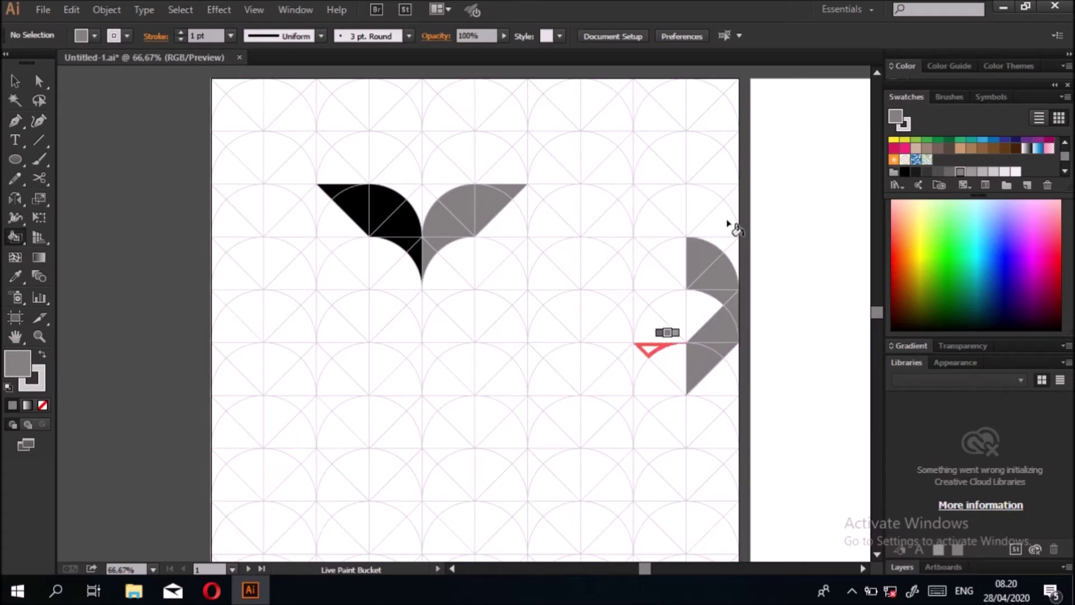
{"action": "left_click", "coordinate": [906, 173]}
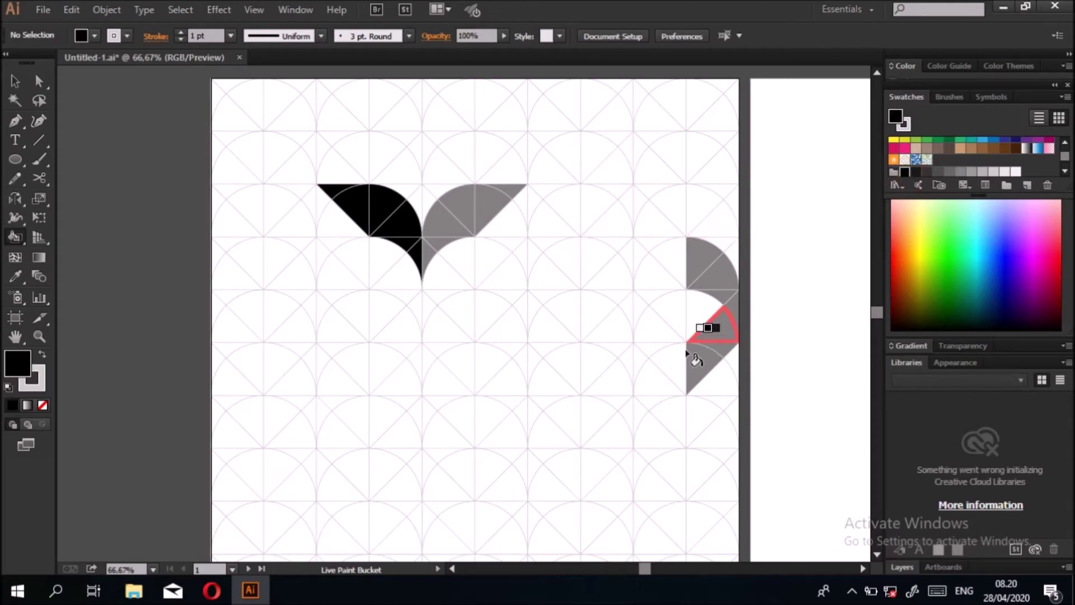
{"action": "left_click", "coordinate": [721, 331]}
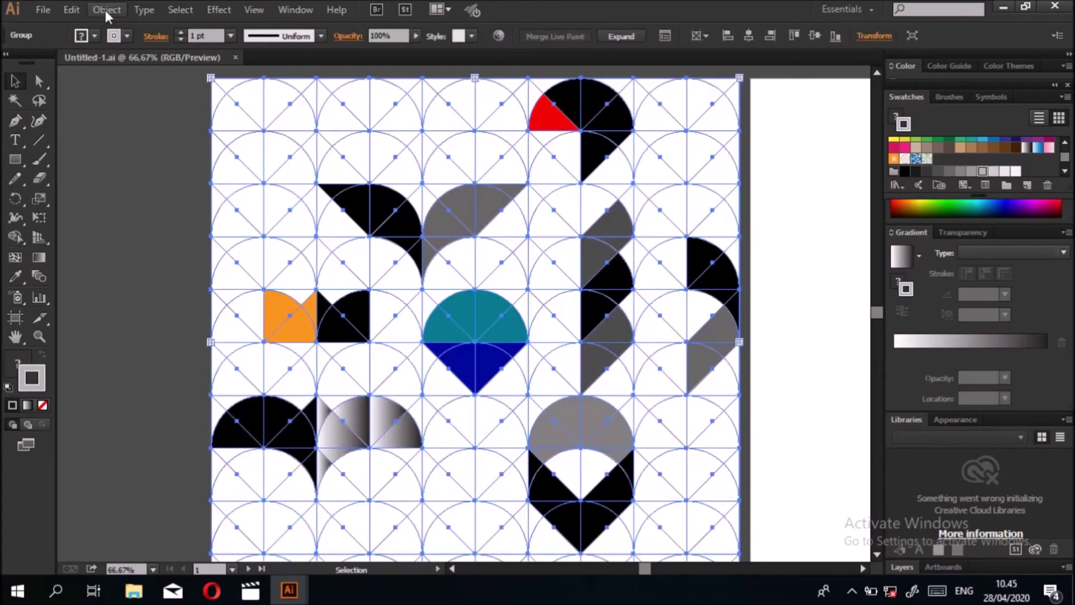
Expand the selected Live Paint group of colored shapes into regular paths.
{"action": "left_click", "coordinate": [106, 9]}
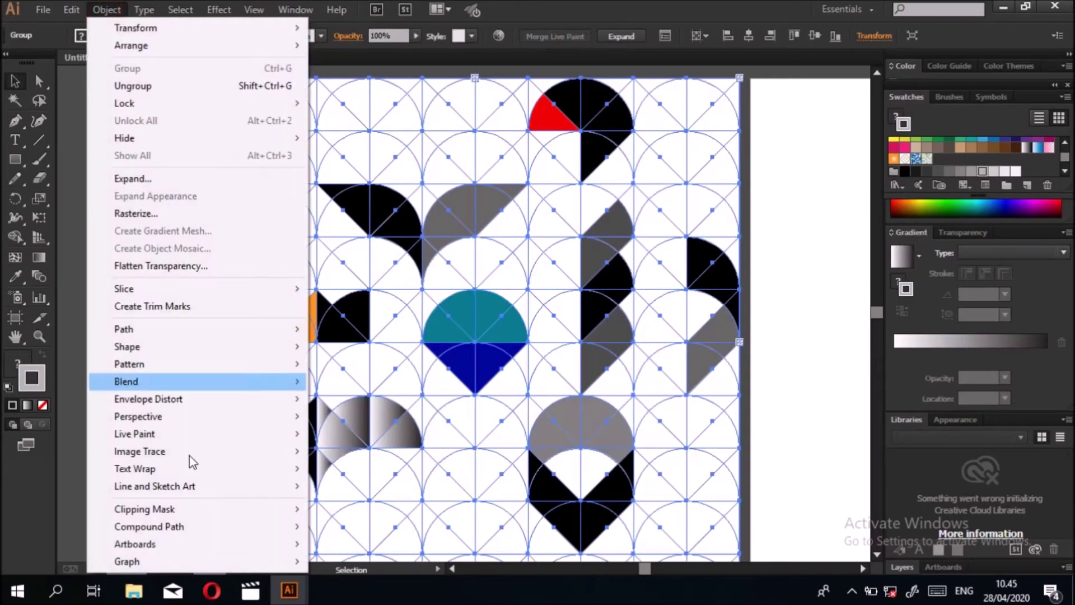
{"action": "mouse_move", "coordinate": [197, 435]}
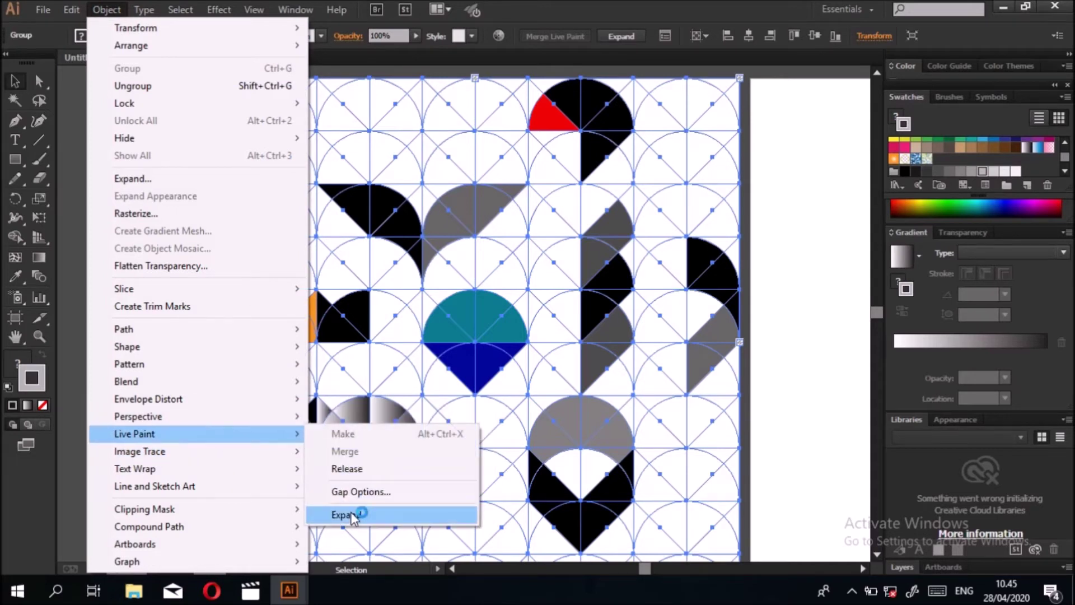
{"action": "left_click", "coordinate": [348, 513]}
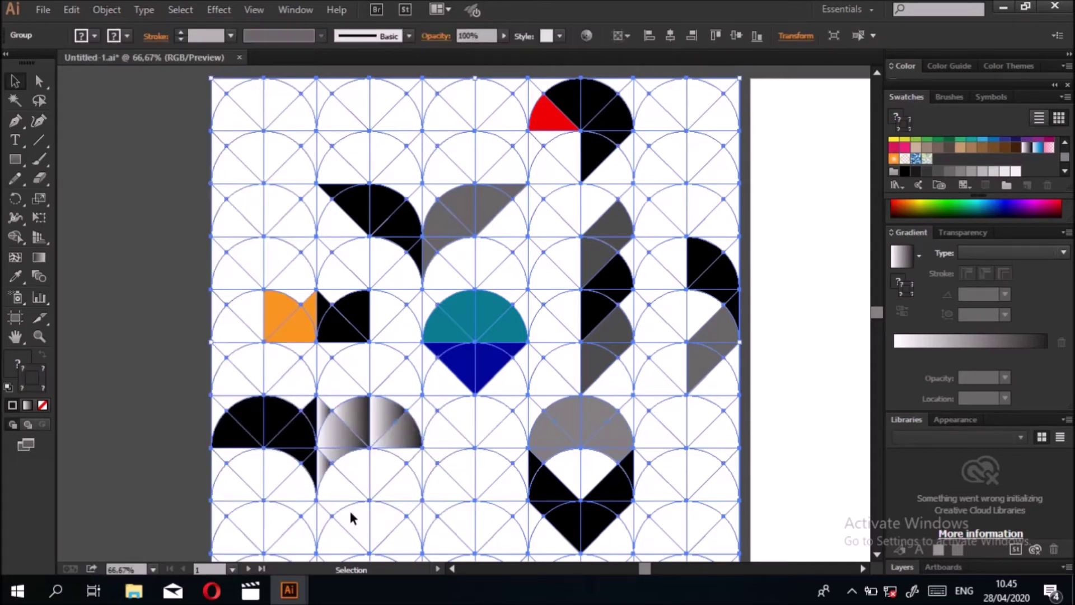
Ungroup the expanded artwork twice to separate the grid lines from the colored fills.
{"action": "left_click", "coordinate": [267, 255]}
{"action": "right_click", "coordinate": [266, 255]}
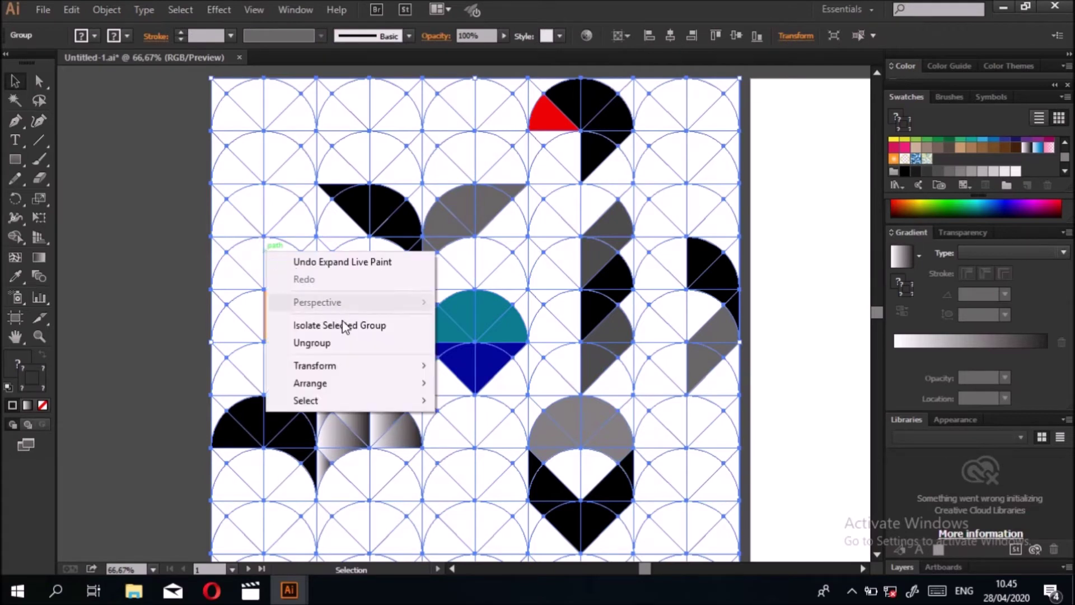
{"action": "left_click", "coordinate": [339, 341]}
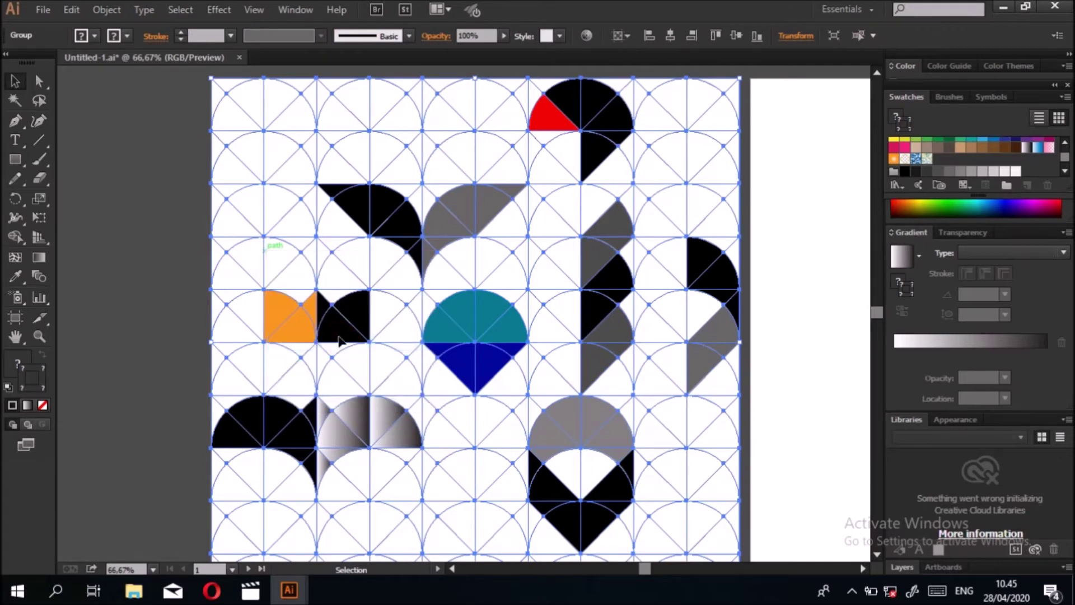
{"action": "right_click", "coordinate": [282, 217]}
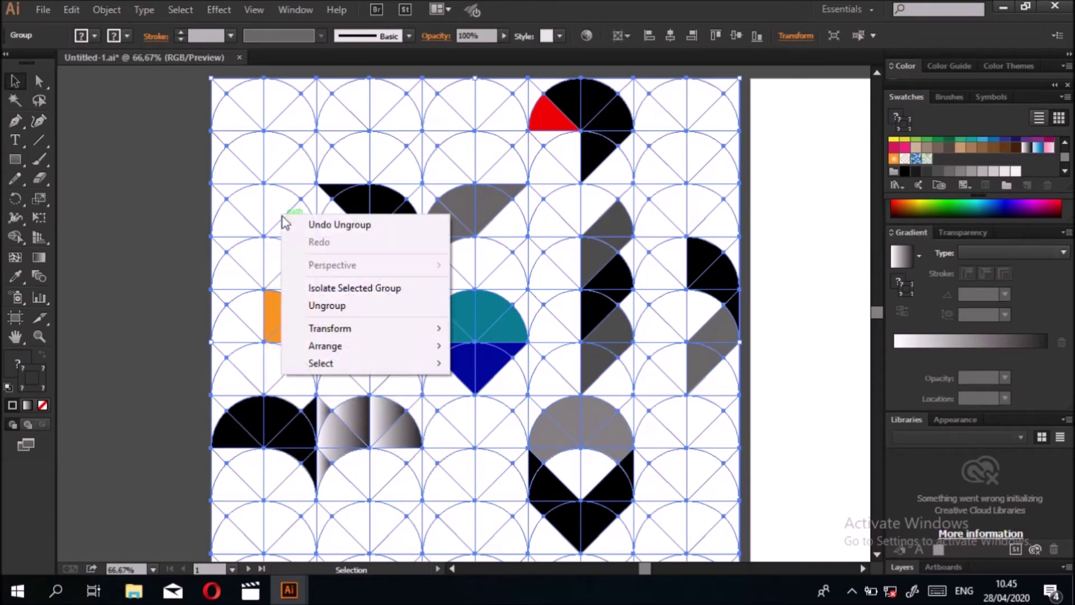
{"action": "left_click", "coordinate": [346, 306]}
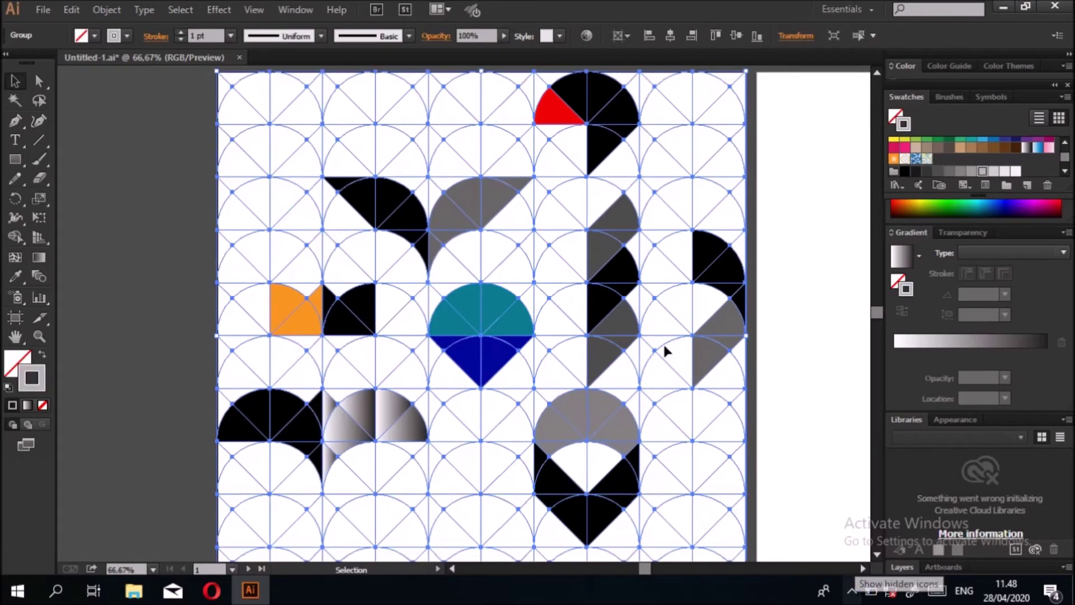
Try deleting the grid lines by selecting everything with the same fill color, and undo the deletion.
{"action": "left_click", "coordinate": [183, 10]}
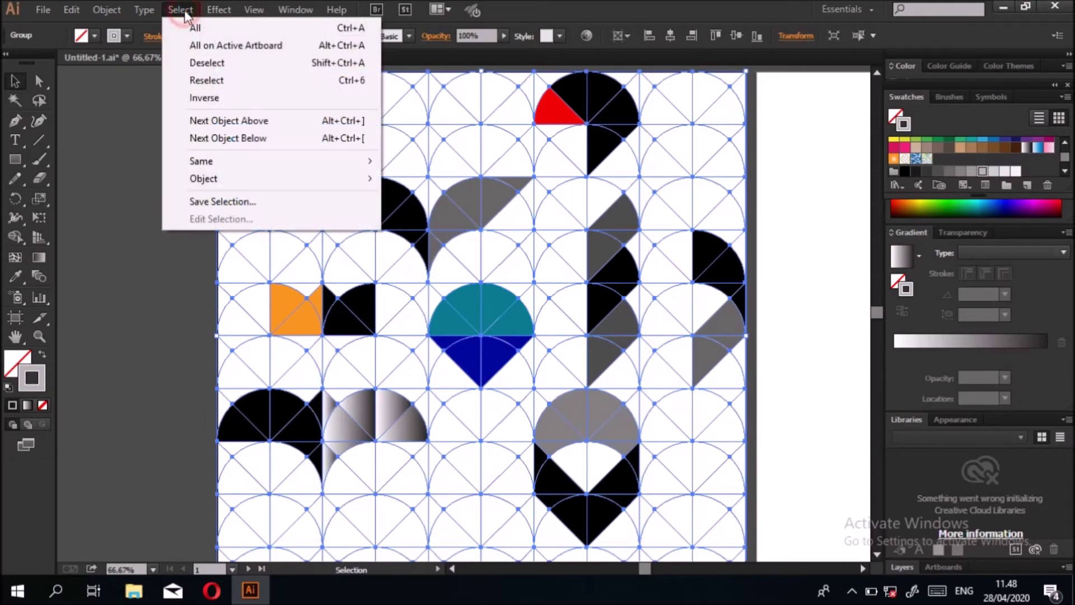
{"action": "mouse_move", "coordinate": [214, 160]}
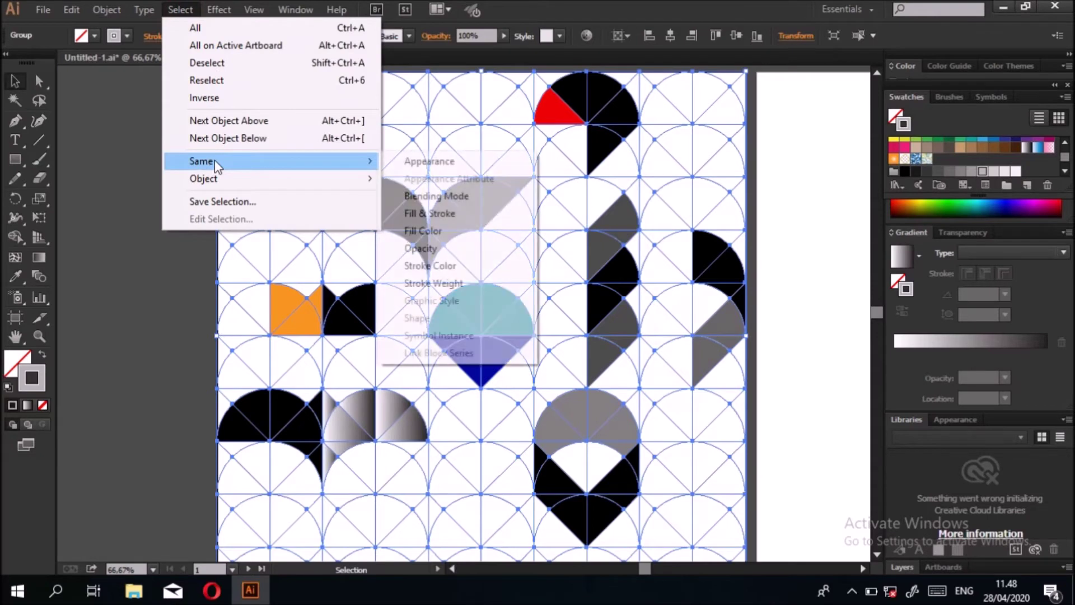
{"action": "left_click", "coordinate": [424, 232]}
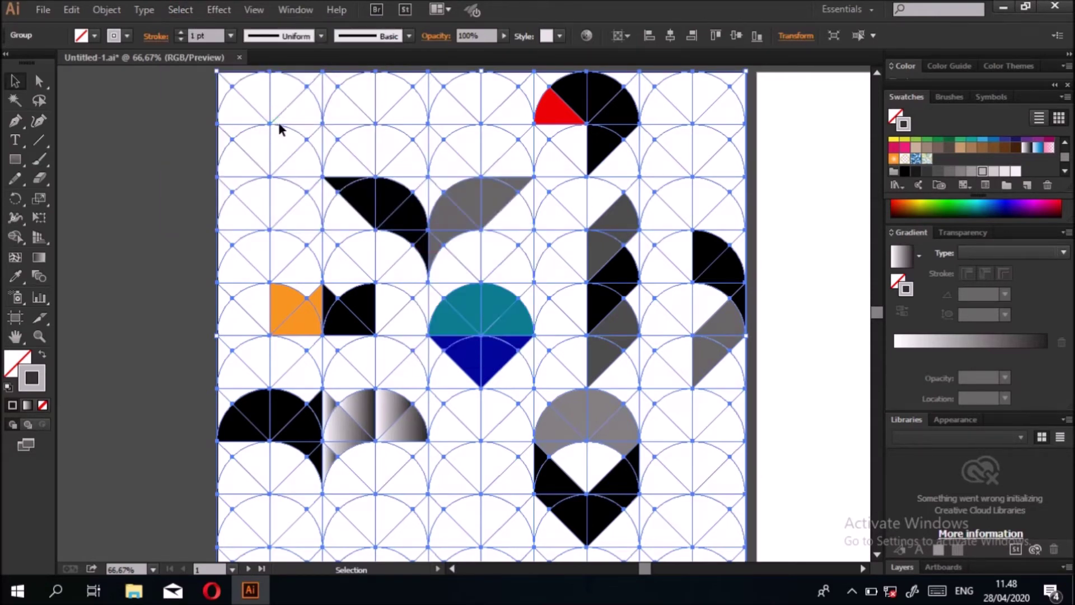
{"action": "key", "text": "Delete"}
{"action": "key", "text": "ctrl+z"}
Select all grid lines with the Magic Wand and delete them, leaving only the colored shapes.
{"action": "left_click", "coordinate": [15, 101]}
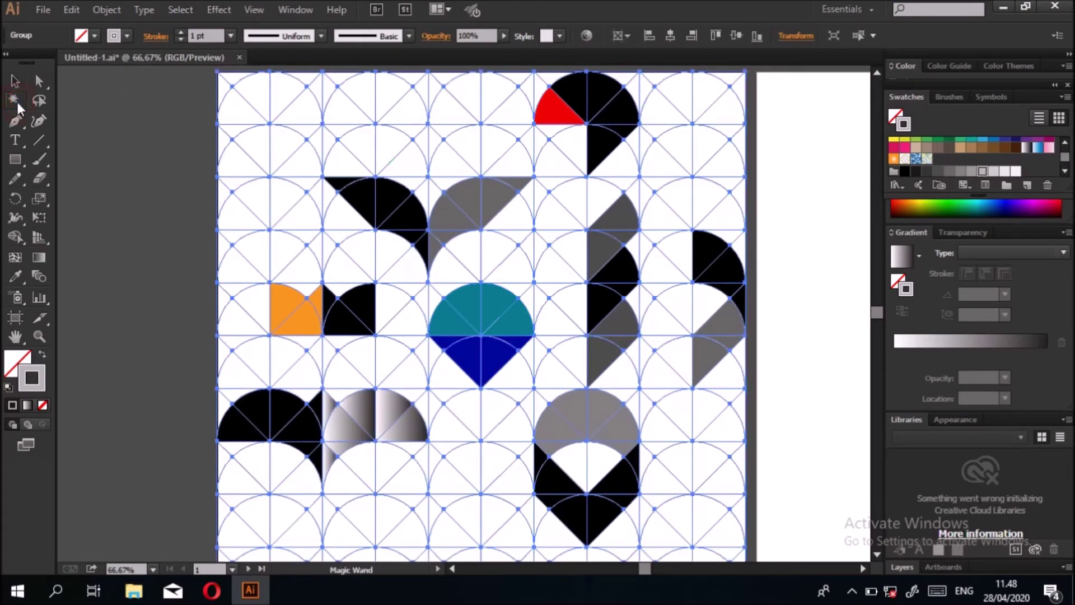
{"action": "left_click", "coordinate": [263, 110]}
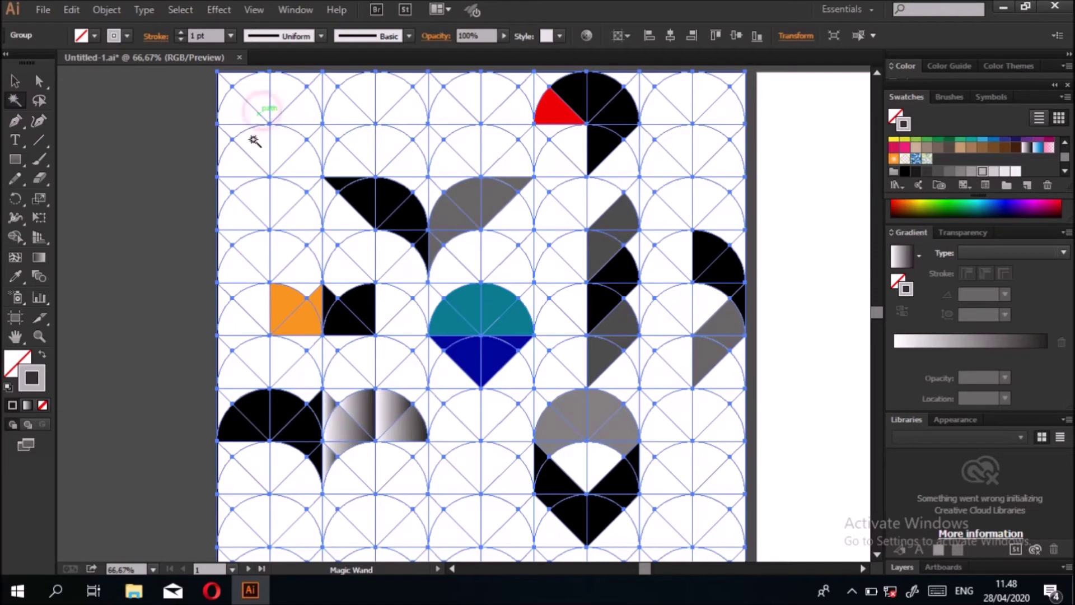
{"action": "left_click", "coordinate": [265, 114]}
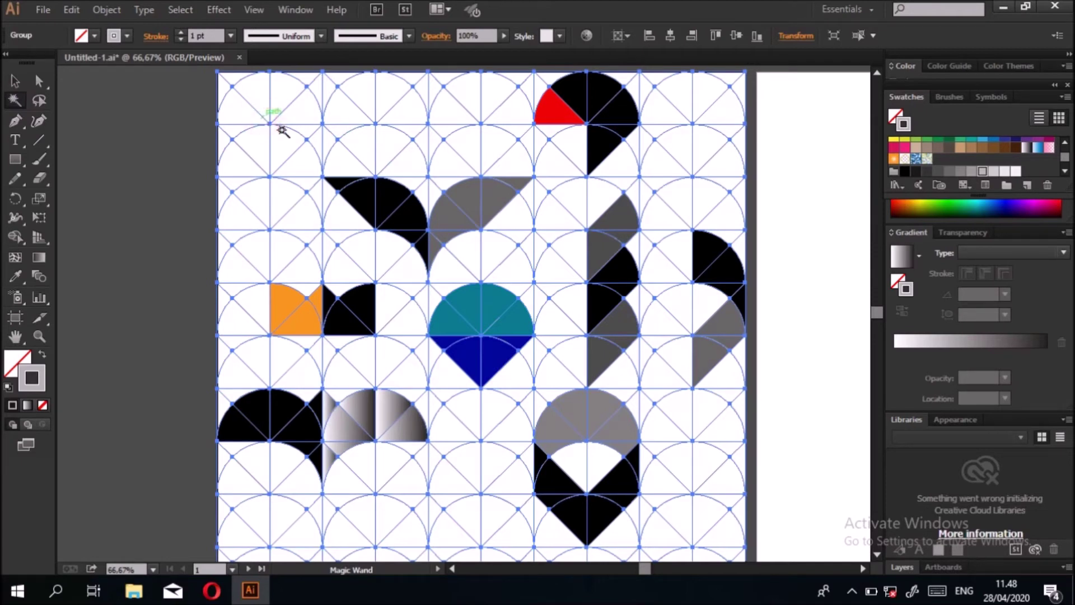
{"action": "key", "text": "Delete"}
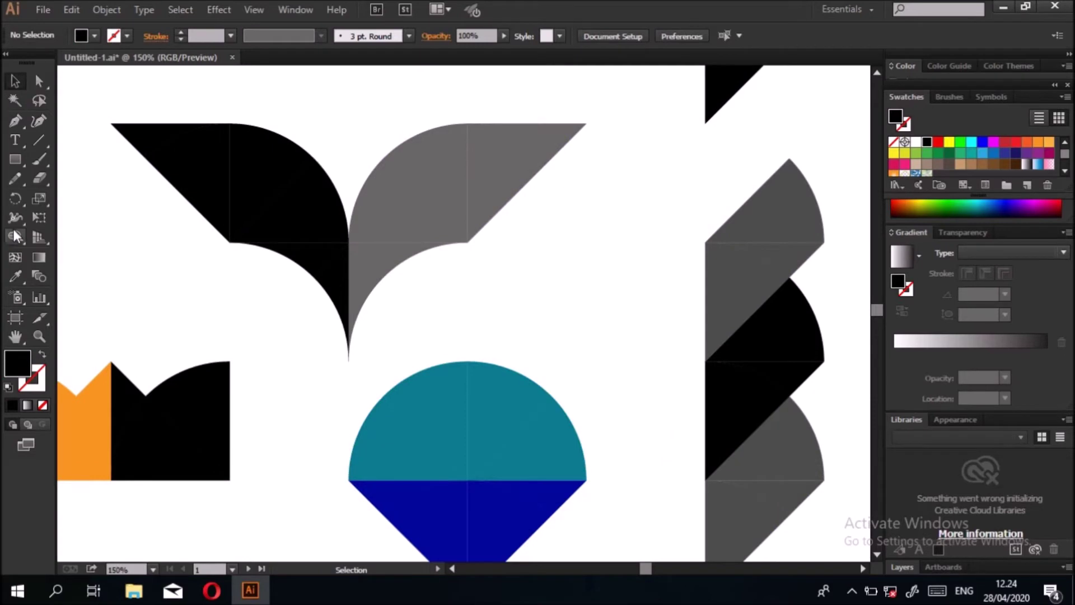
Try to merge the cells of the black wing with the Shape Builder.
{"action": "left_click", "coordinate": [15, 236]}
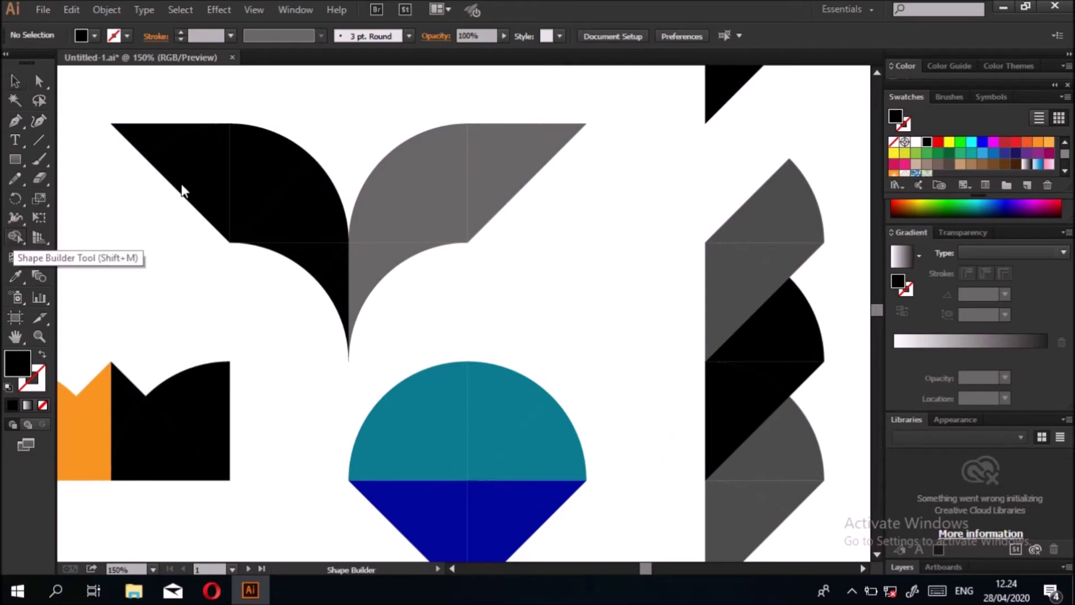
{"action": "left_click", "coordinate": [151, 143]}
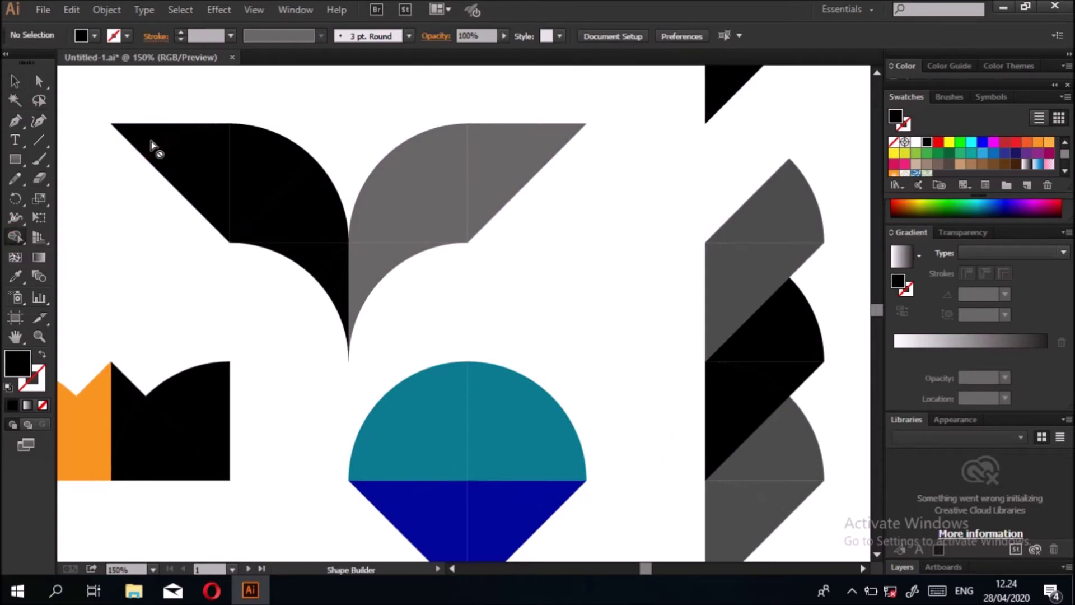
{"action": "left_click", "coordinate": [173, 142]}
{"action": "left_click", "coordinate": [329, 268]}
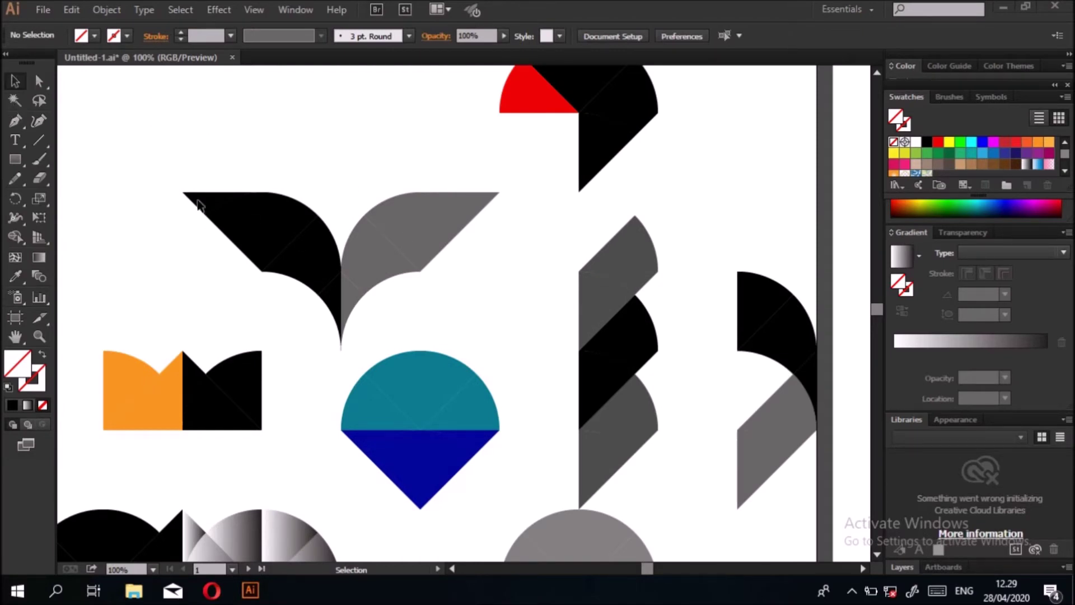
{"action": "left_click", "coordinate": [177, 168]}
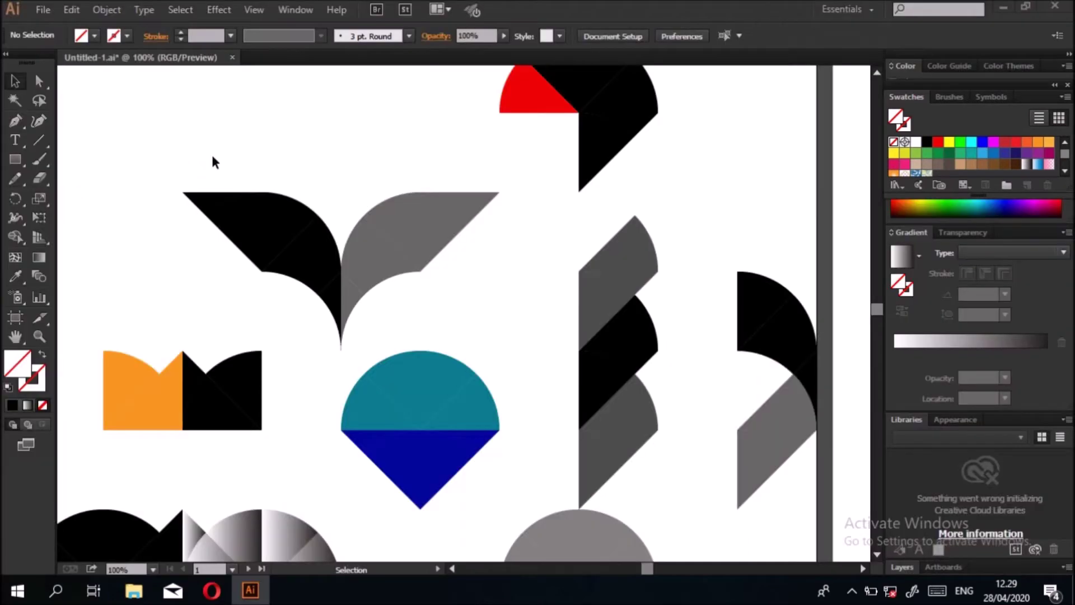
{"action": "left_click", "coordinate": [343, 215]}
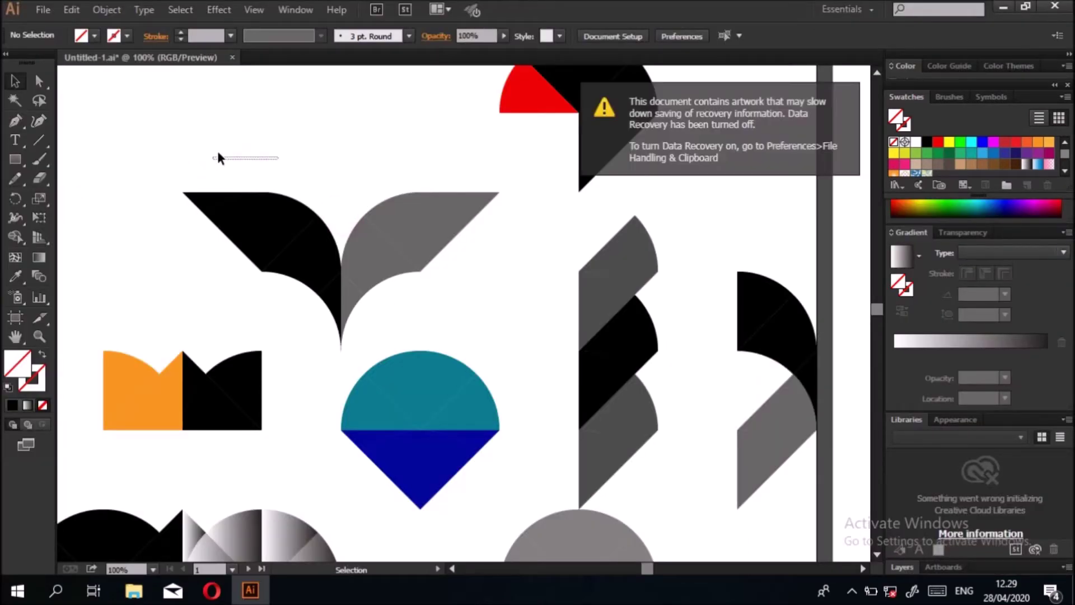
{"action": "left_click", "coordinate": [219, 157]}
{"action": "left_click", "coordinate": [235, 204]}
{"action": "left_click", "coordinate": [356, 141]}
{"action": "key", "text": "ctrl+minus"}
{"action": "left_click", "coordinate": [144, 170]}
Select the grouped colored shapes and ungroup them into individual paths.
{"action": "left_click_drag", "start_coordinate": [207, 203], "coordinate": [485, 339]}
{"action": "left_click", "coordinate": [275, 200]}
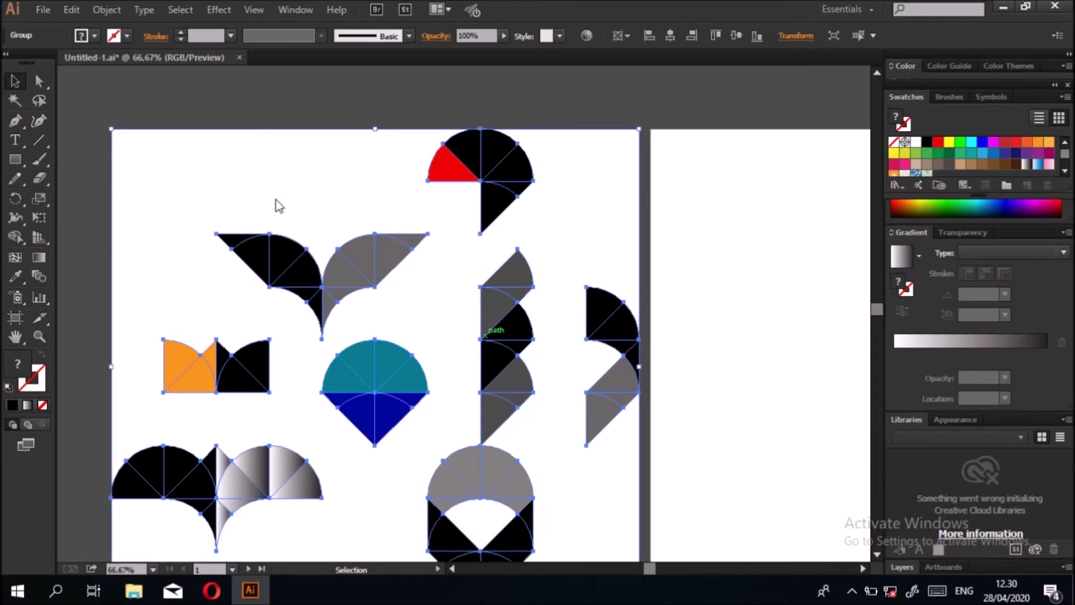
{"action": "right_click", "coordinate": [276, 201]}
{"action": "left_click", "coordinate": [337, 291]}
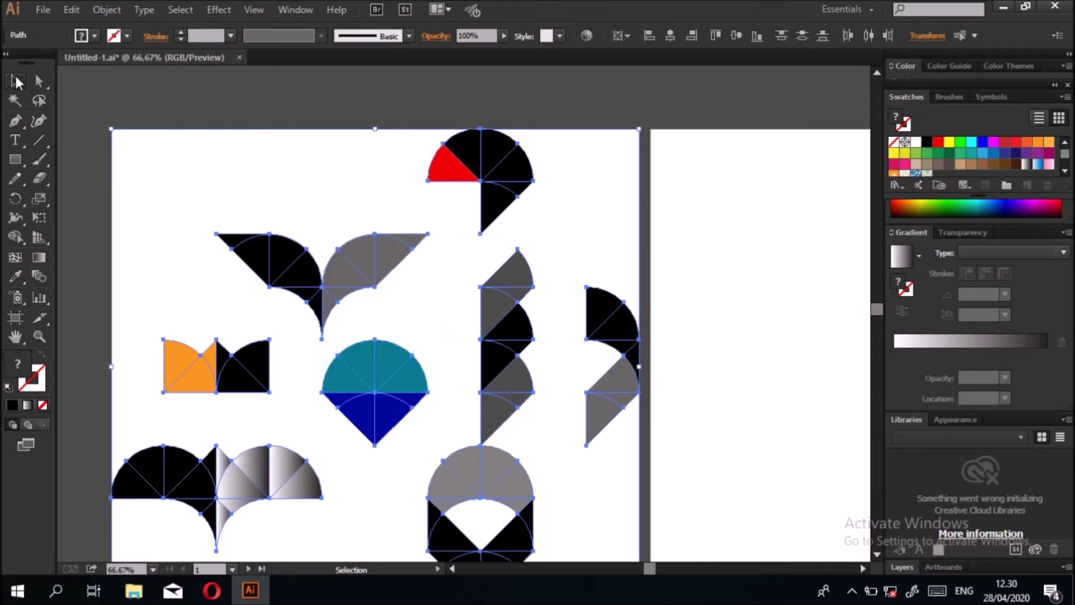
Merge the pieces of the two-winged shape's left half and right half into one black shape each with the Shape Builder.
{"action": "left_click", "coordinate": [235, 192]}
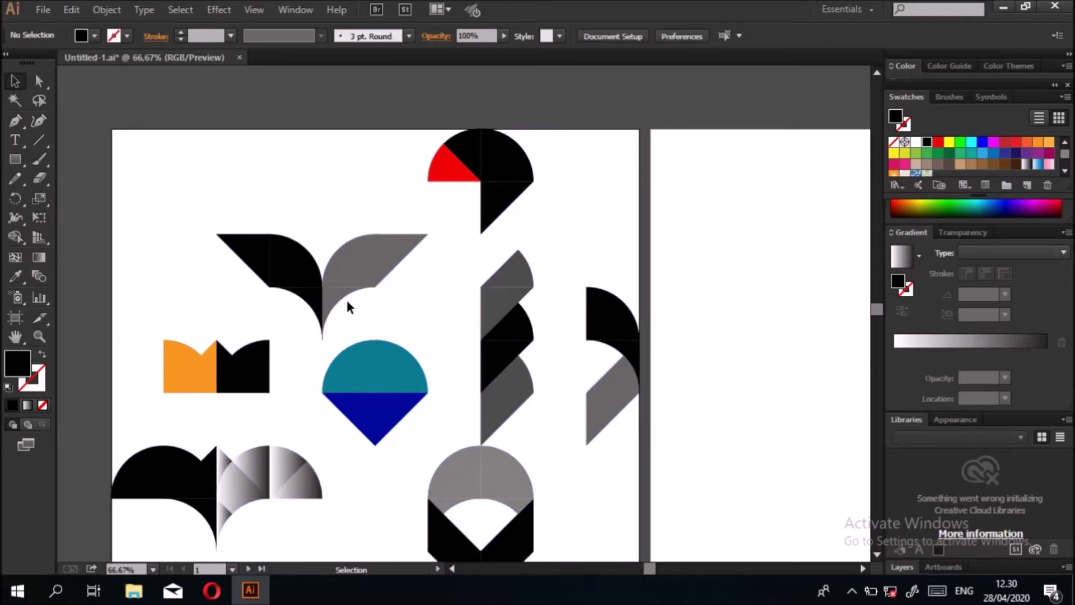
{"action": "left_click_drag", "start_coordinate": [223, 231], "coordinate": [381, 311]}
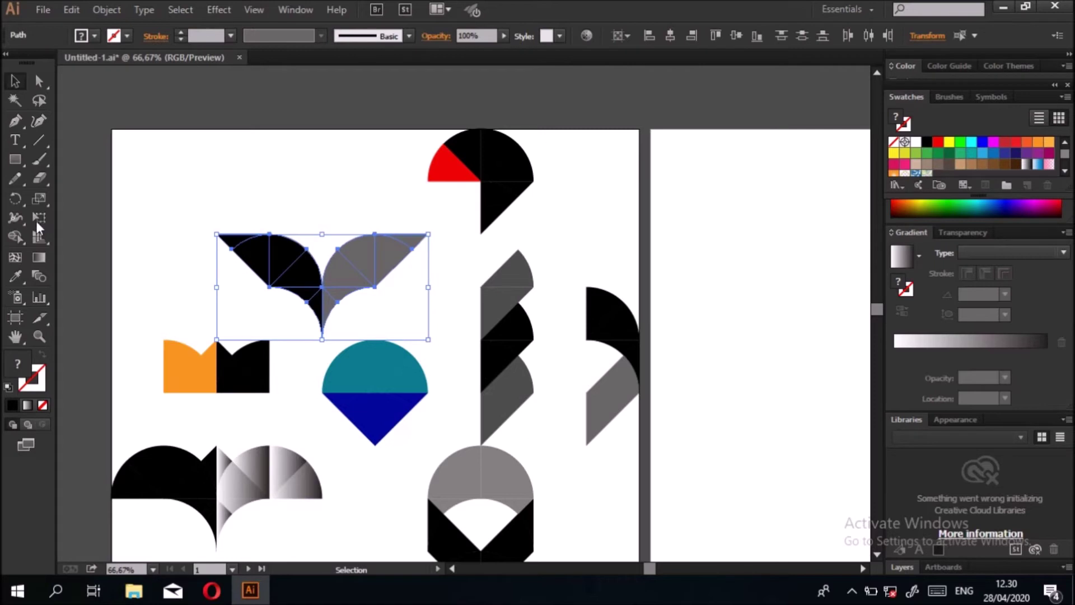
{"action": "left_click", "coordinate": [16, 238]}
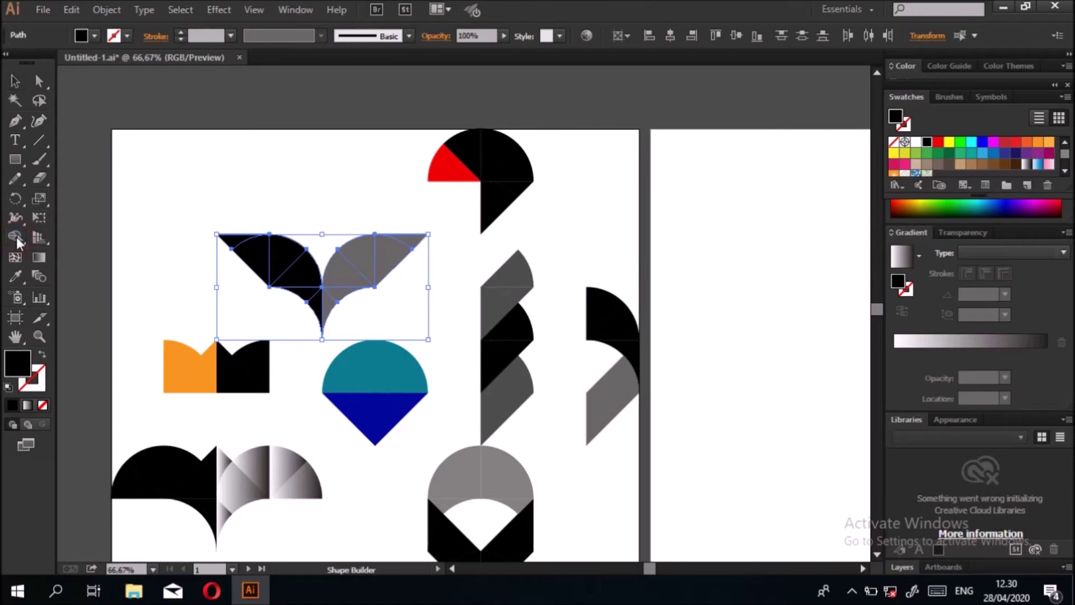
{"action": "mouse_move", "coordinate": [240, 246]}
{"action": "left_mouse_down"}
{"action": "mouse_move", "coordinate": [230, 236]}
{"action": "mouse_move", "coordinate": [288, 271]}
{"action": "mouse_move", "coordinate": [319, 311]}
{"action": "left_mouse_up"}
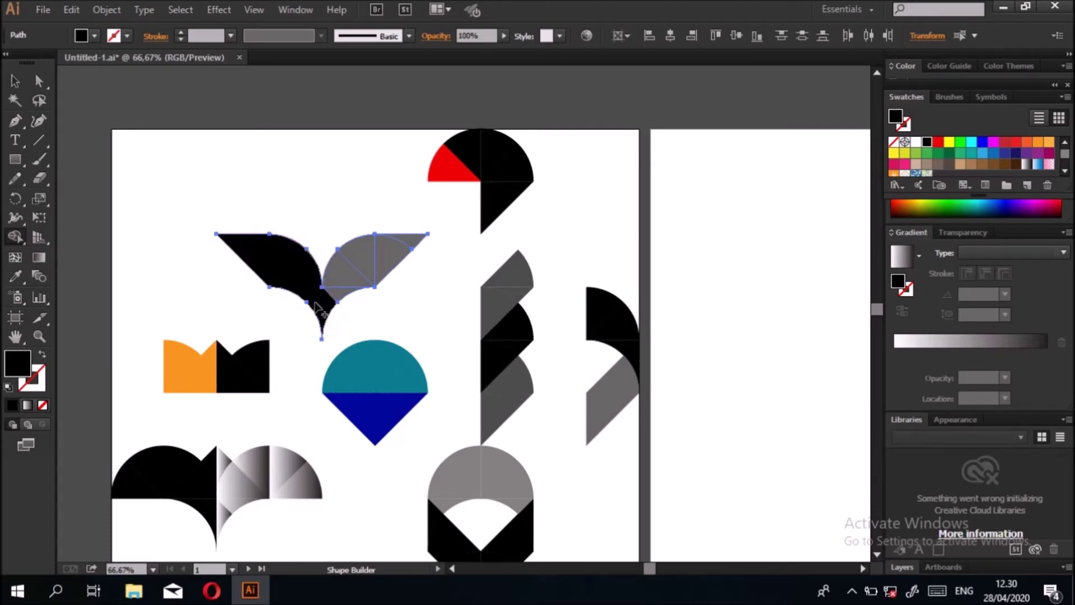
{"action": "key", "text": "ctrl"}
{"action": "left_click_drag", "start_coordinate": [319, 303], "coordinate": [311, 296]}
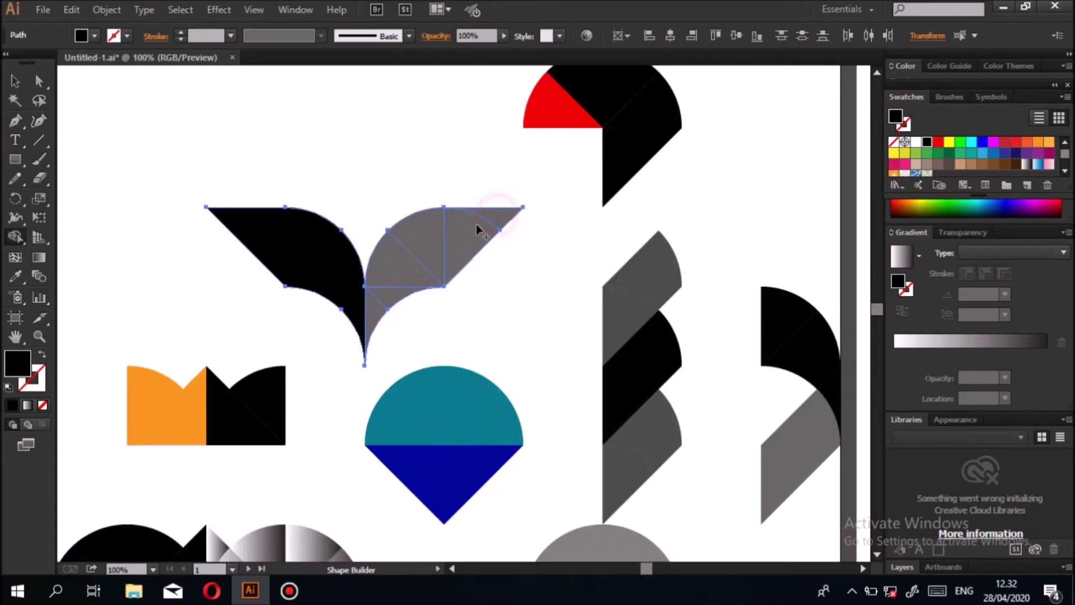
{"action": "left_click_drag", "start_coordinate": [497, 214], "coordinate": [379, 308]}
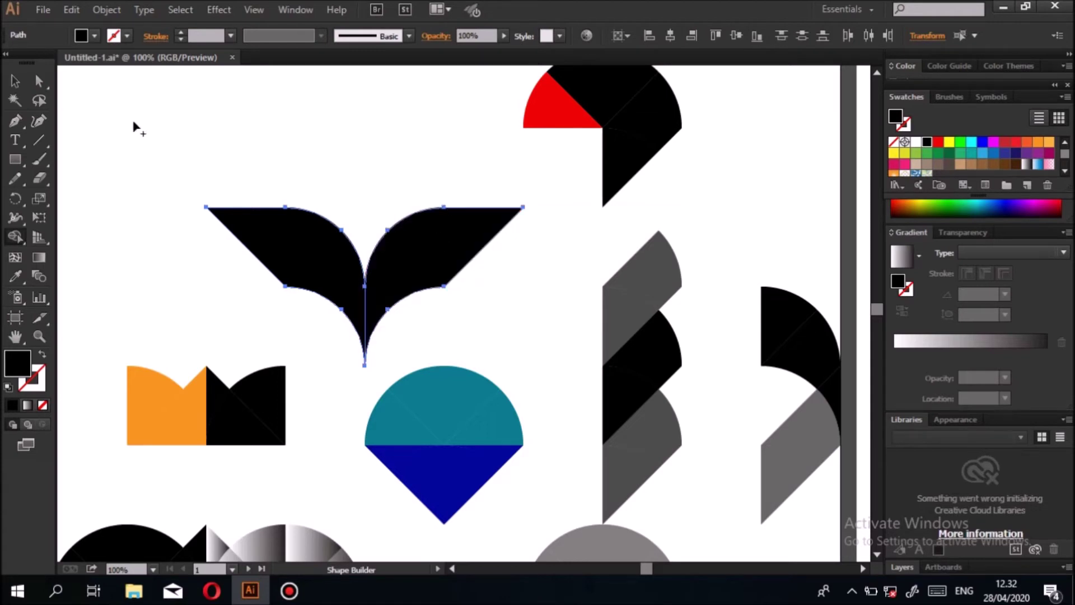
Fill only the right wing of the two-winged shape with the light beige swatch.
{"action": "left_click", "coordinate": [16, 80]}
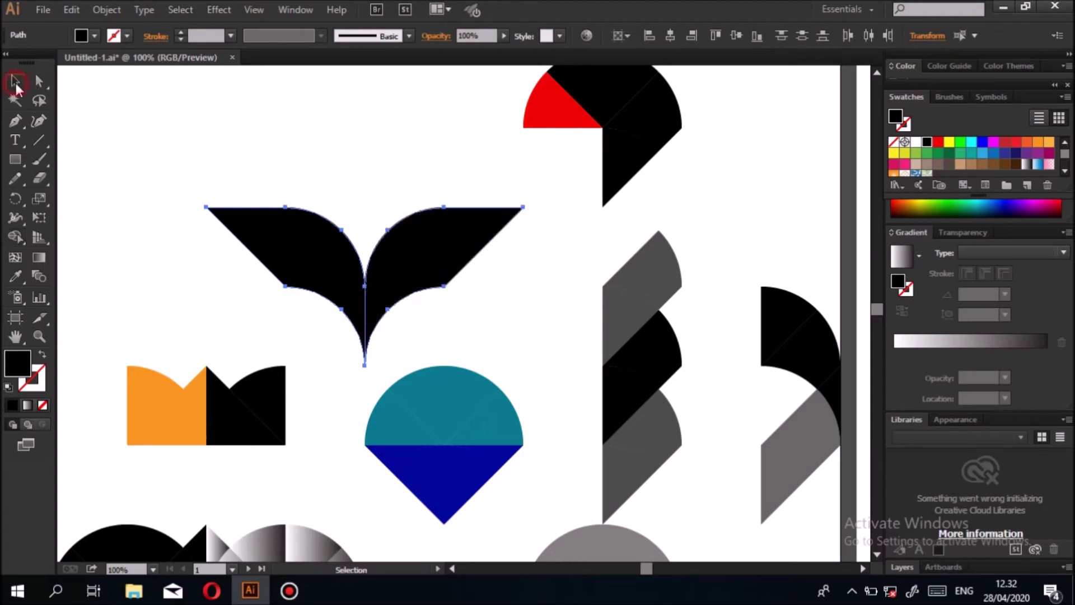
{"action": "left_click", "coordinate": [457, 229]}
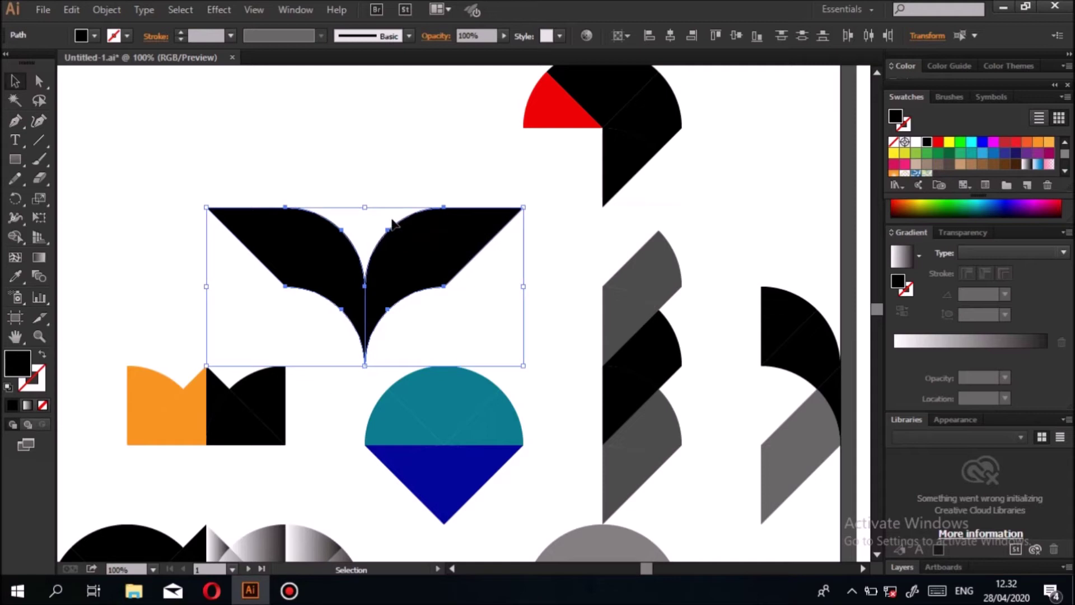
{"action": "left_click", "coordinate": [48, 83]}
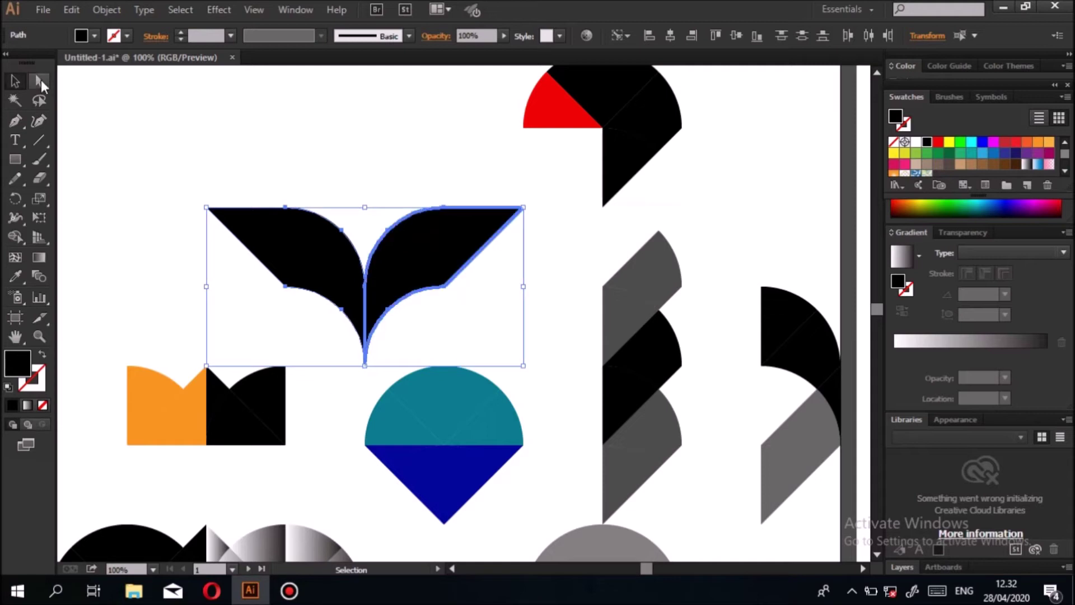
{"action": "left_click", "coordinate": [452, 217]}
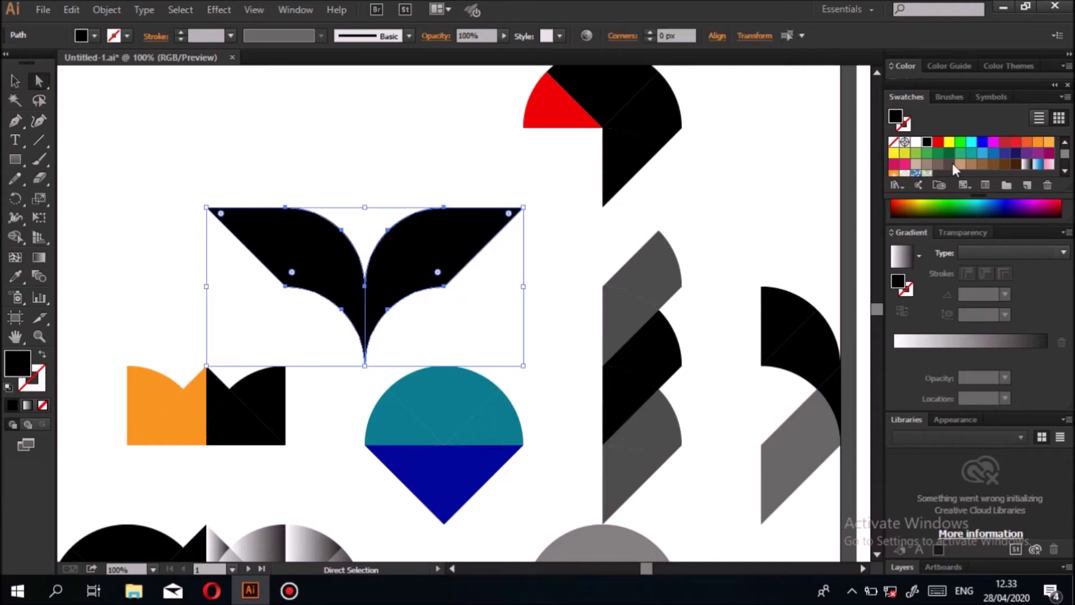
{"action": "left_click", "coordinate": [915, 164]}
{"action": "left_click", "coordinate": [447, 242]}
{"action": "key", "text": "comma"}
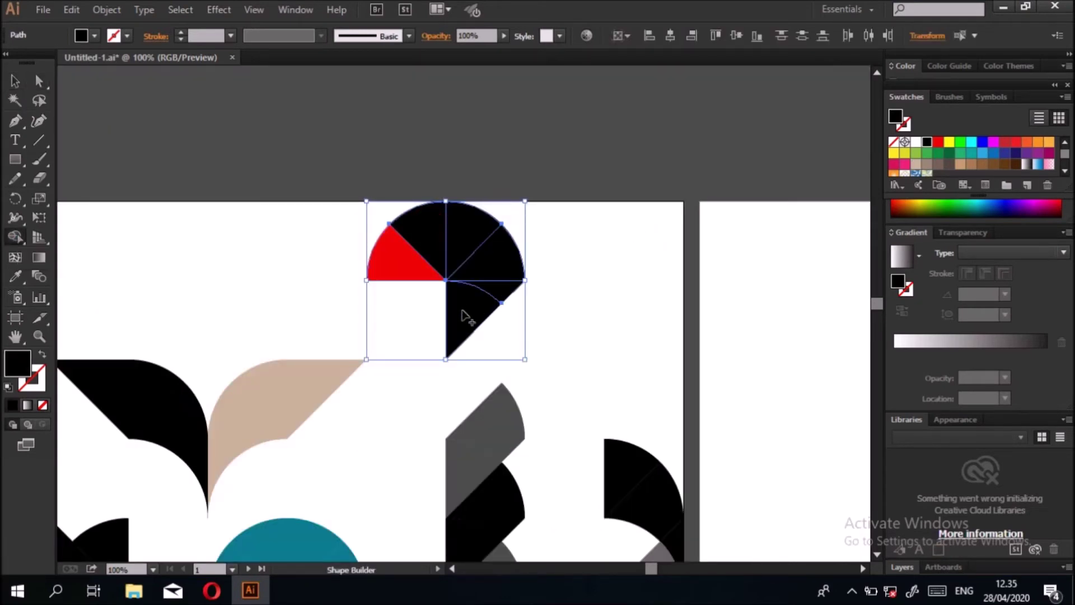
Merge the black cells of the red-and-black shape and of the striped column's middle band into one black piece each with the Shape Builder.
{"action": "mouse_move", "coordinate": [463, 318]}
{"action": "left_mouse_down"}
{"action": "mouse_move", "coordinate": [476, 262]}
{"action": "mouse_move", "coordinate": [443, 257]}
{"action": "mouse_move", "coordinate": [486, 256]}
{"action": "mouse_move", "coordinate": [537, 287]}
{"action": "left_mouse_up"}
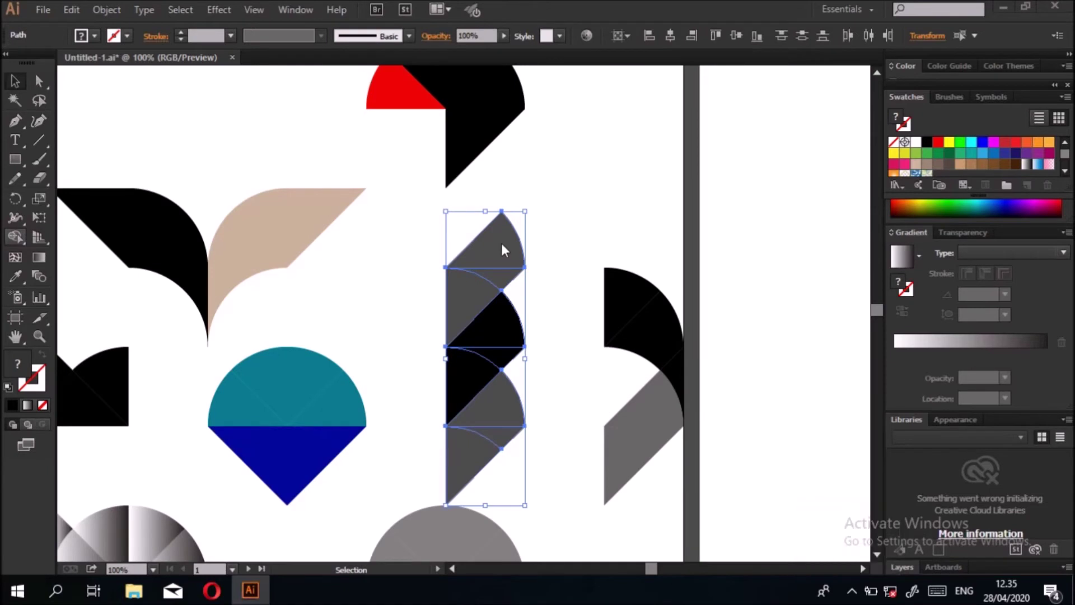
{"action": "key", "text": "shift+m"}
{"action": "left_click", "coordinate": [501, 245]}
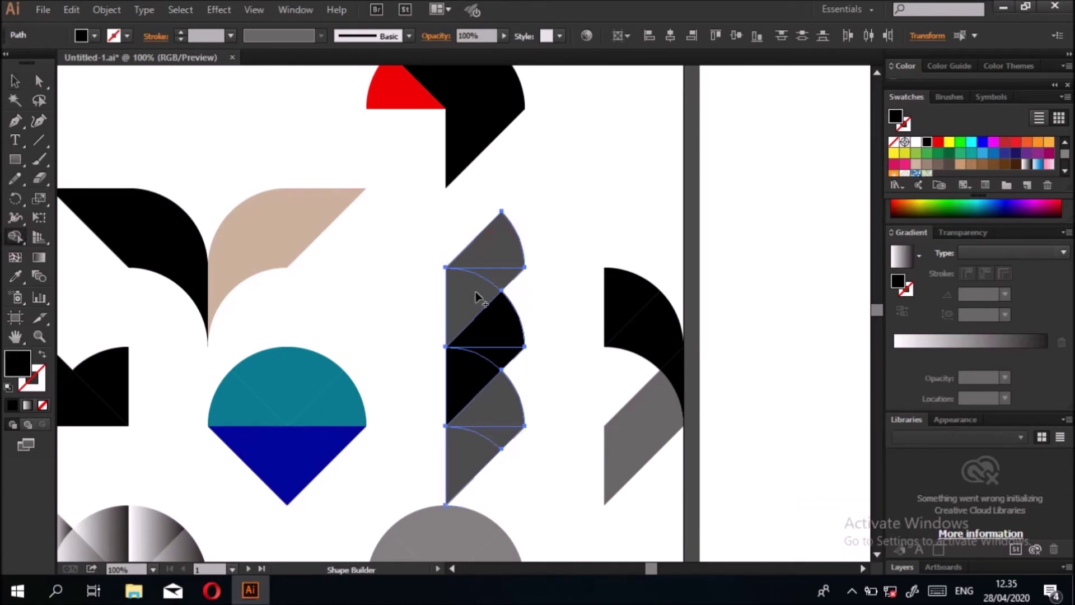
{"action": "left_click", "coordinate": [502, 333]}
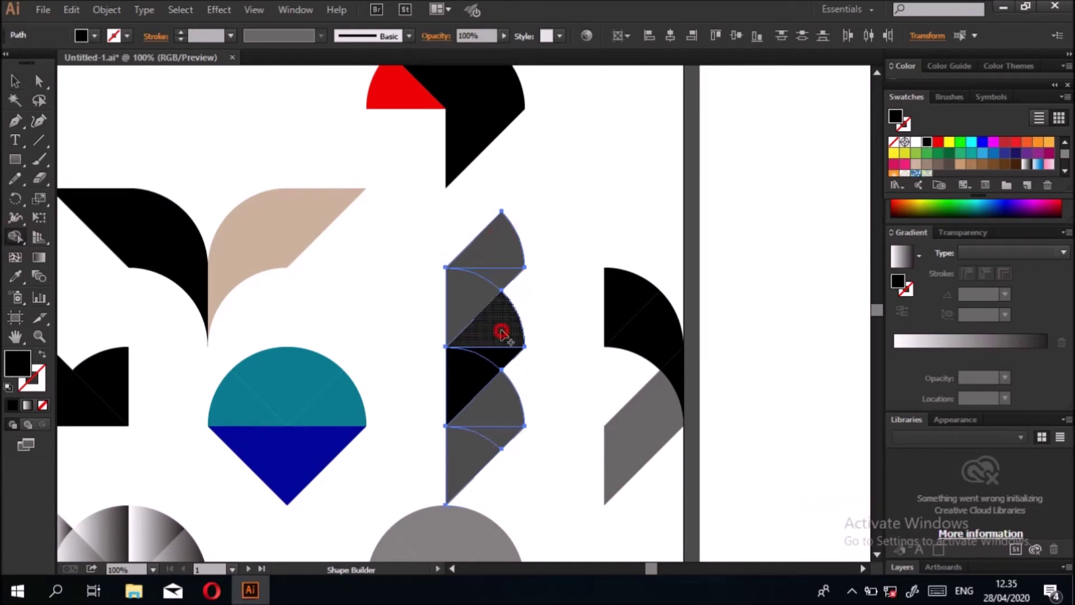
{"action": "left_click", "coordinate": [462, 382]}
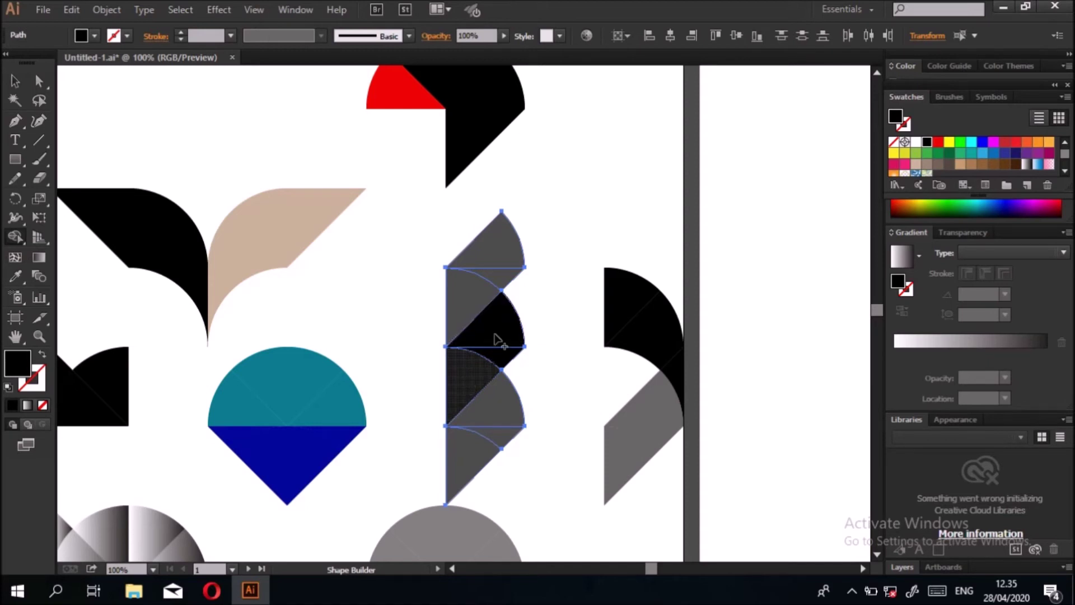
{"action": "left_click_drag", "start_coordinate": [499, 340], "coordinate": [465, 390]}
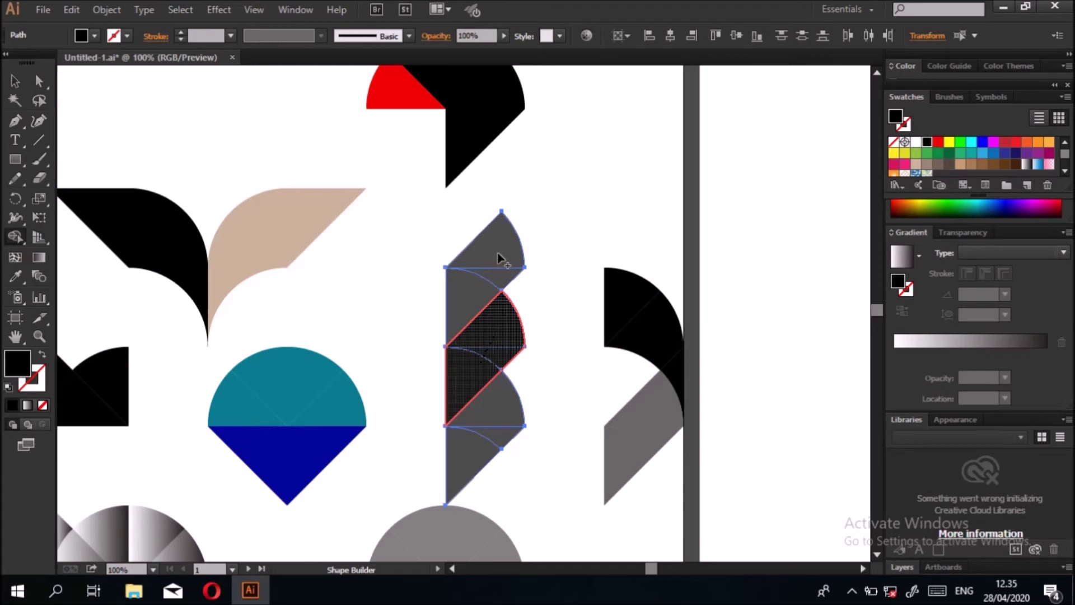
Try to merge the grey cells of the striped column's lower and upper bands with the black fill, and undo the last merge.
{"action": "left_click_drag", "start_coordinate": [504, 416], "coordinate": [503, 415]}
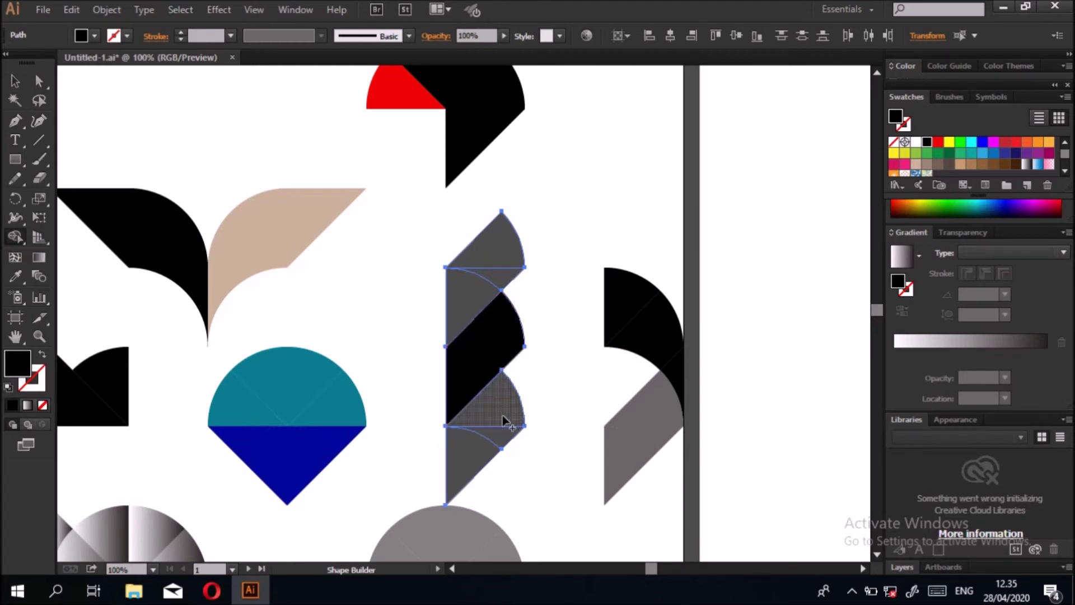
{"action": "left_click_drag", "start_coordinate": [477, 462], "coordinate": [503, 415]}
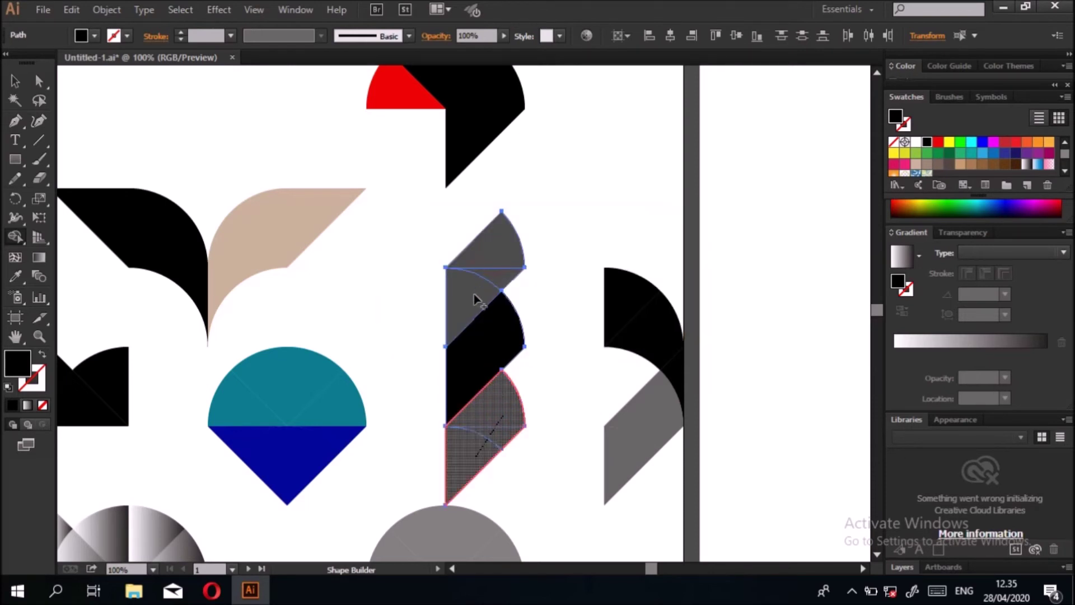
{"action": "left_click", "coordinate": [492, 275]}
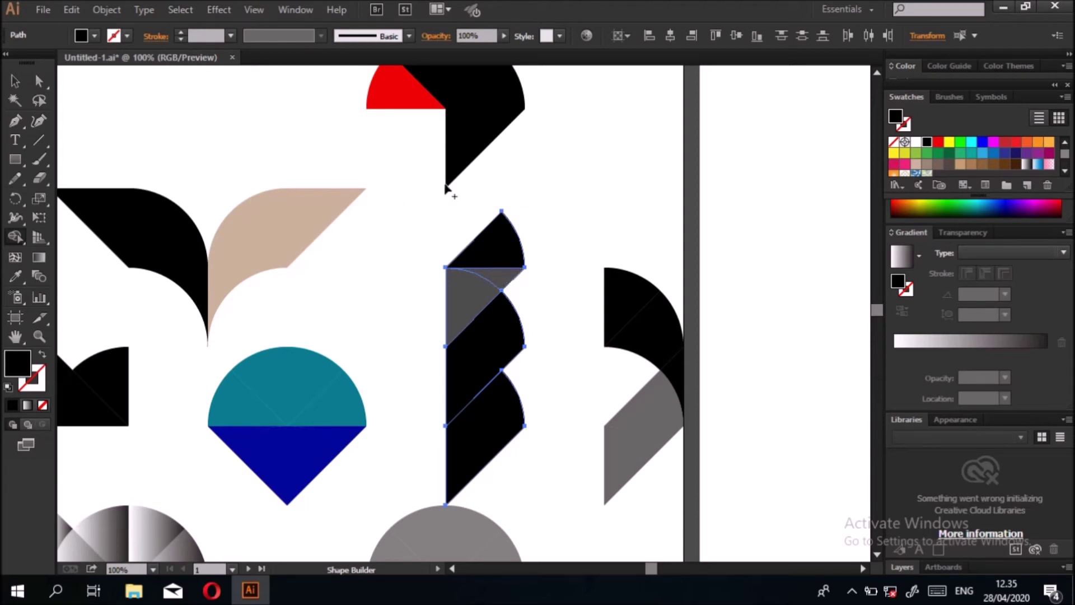
{"action": "key", "text": "ctrl+z"}
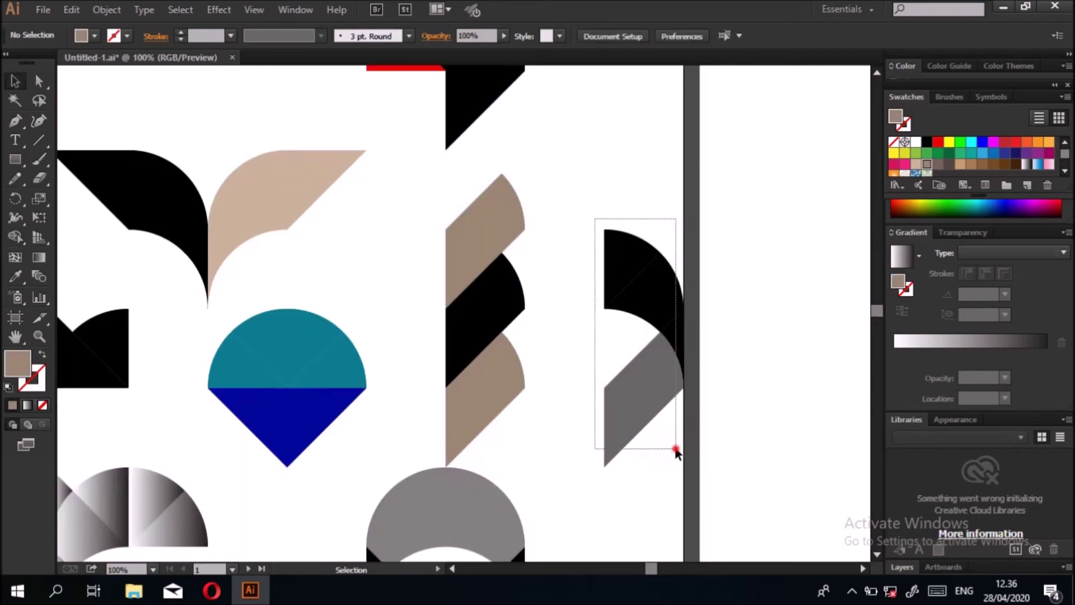
Merge the hooked shape's grey cells into one taupe piece and its black cells into one black piece with the Shape Builder.
{"action": "left_click_drag", "start_coordinate": [677, 447], "coordinate": [678, 447]}
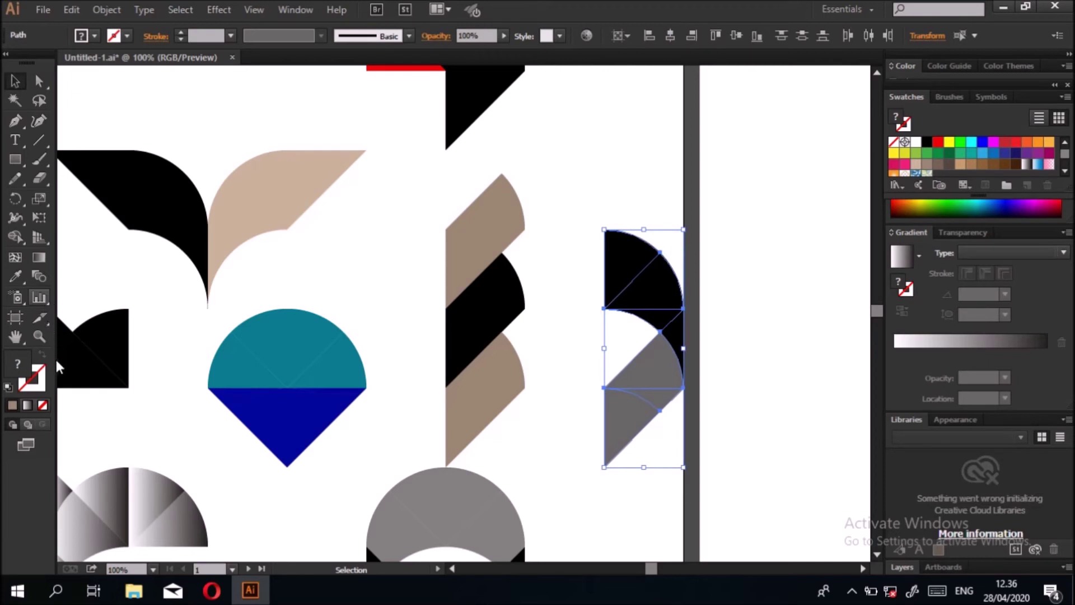
{"action": "left_click", "coordinate": [16, 237]}
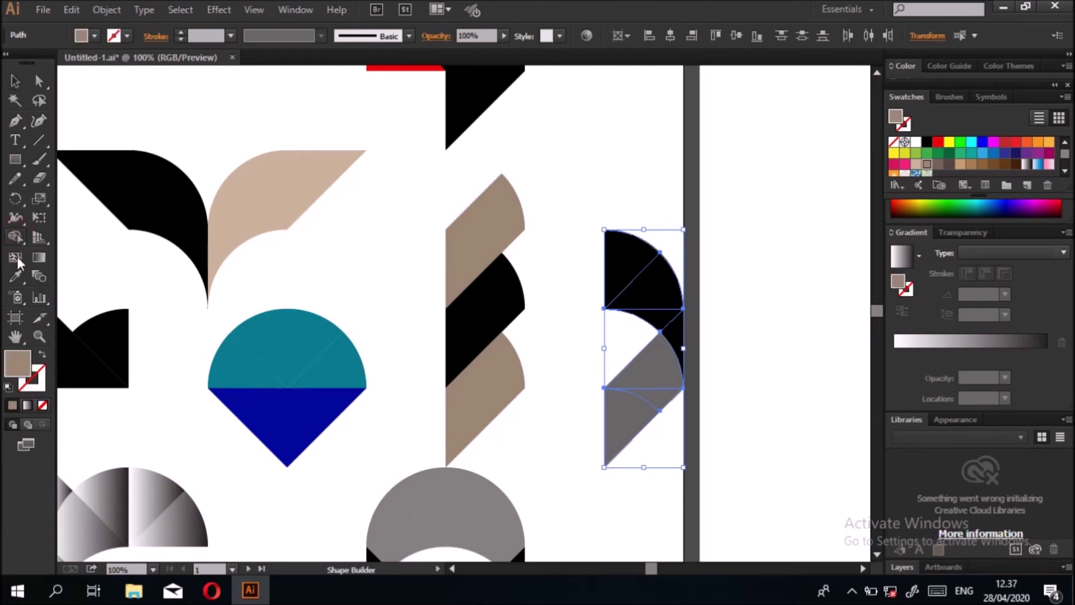
{"action": "left_click", "coordinate": [621, 428]}
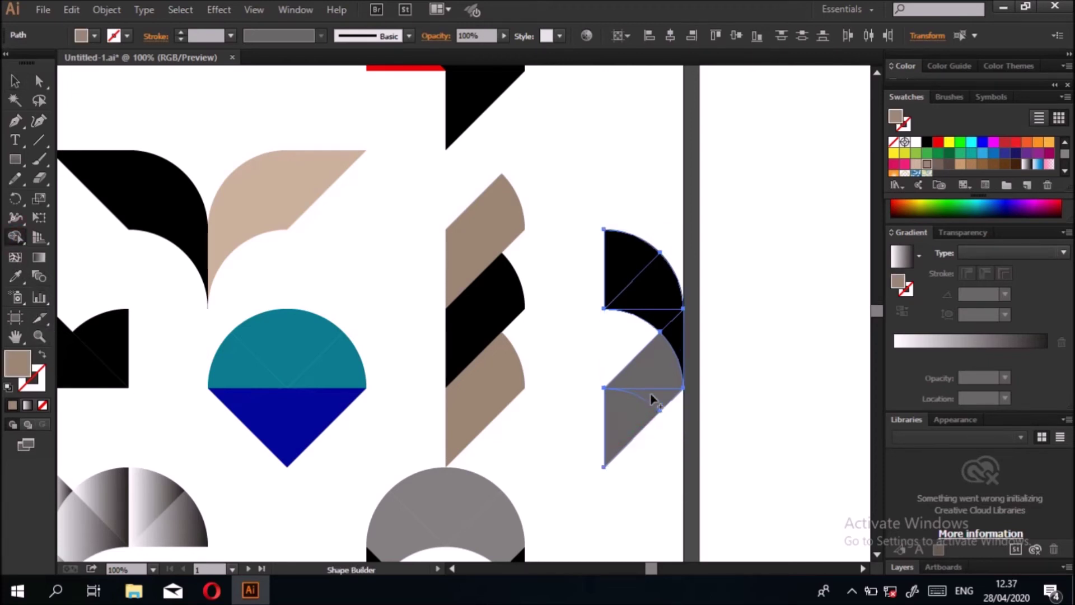
{"action": "left_click_drag", "start_coordinate": [663, 373], "coordinate": [637, 415]}
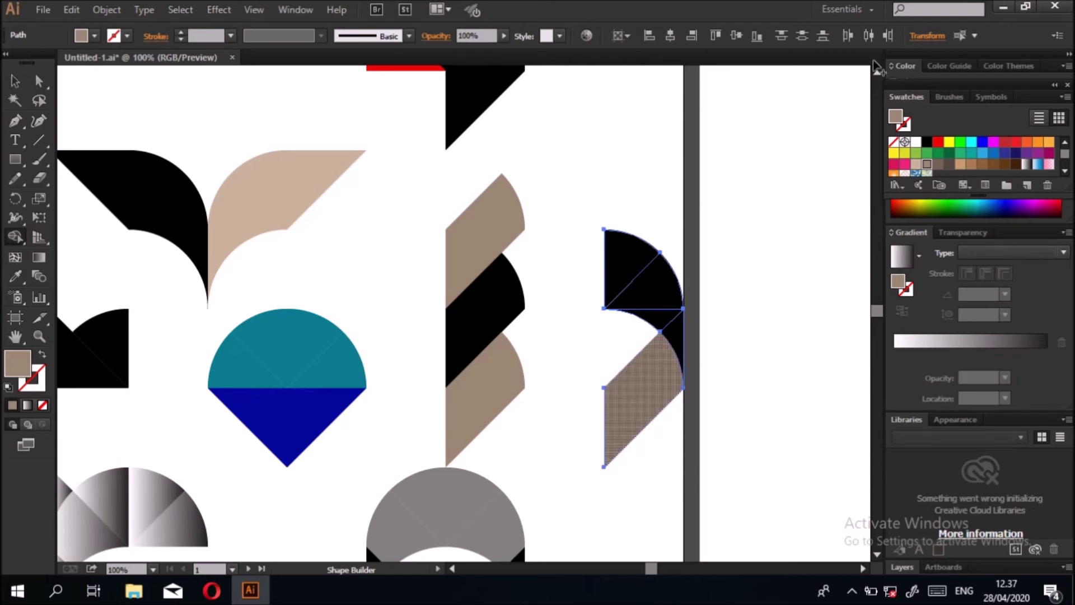
{"action": "left_click", "coordinate": [928, 142]}
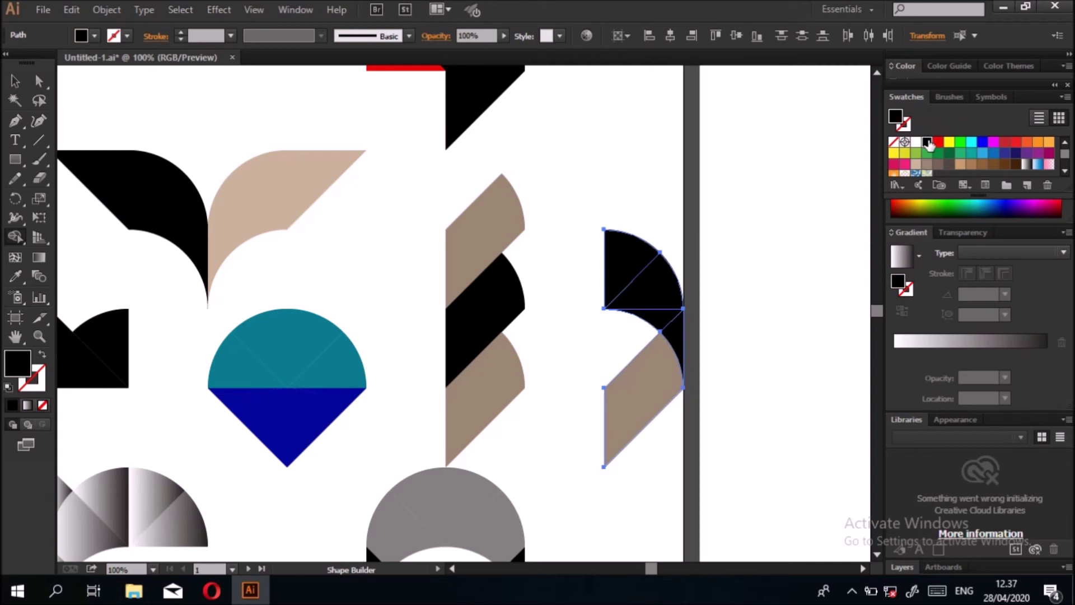
{"action": "left_click", "coordinate": [635, 267]}
{"action": "left_click_drag", "start_coordinate": [677, 331], "coordinate": [641, 266]}
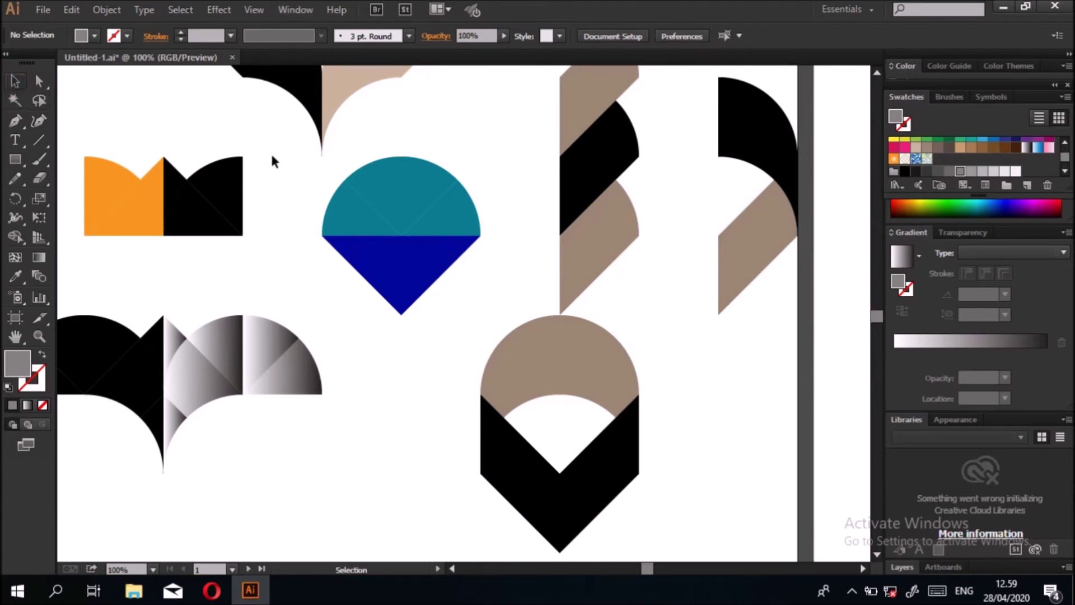
Merge the cells in the orange half of the orange-and-black shape into one orange piece with the Shape Builder.
{"action": "left_click", "coordinate": [87, 119]}
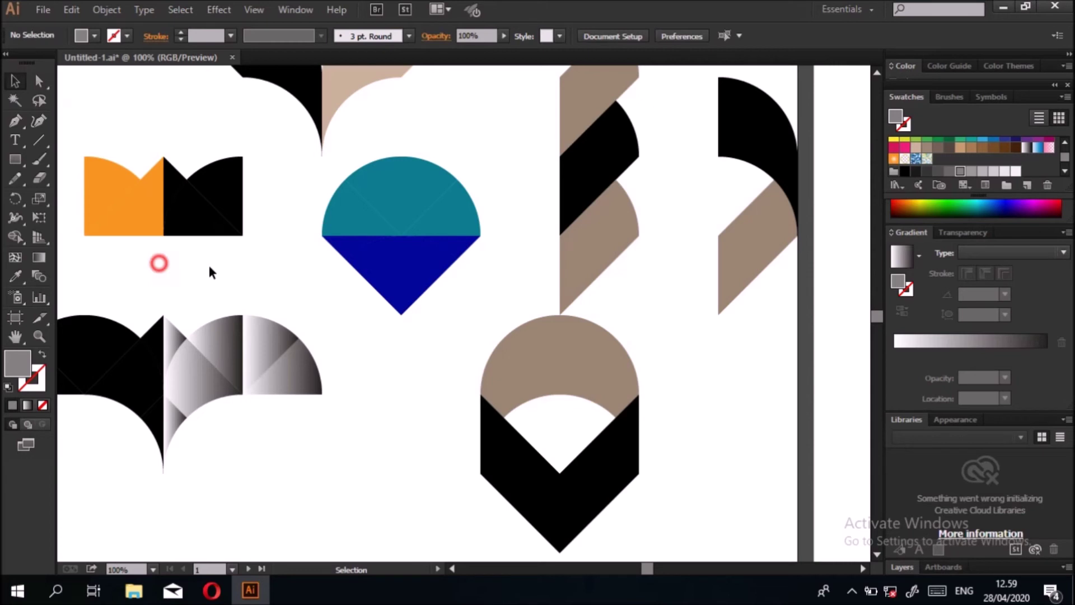
{"action": "left_click_drag", "start_coordinate": [88, 144], "coordinate": [242, 248]}
{"action": "left_click", "coordinate": [14, 237]}
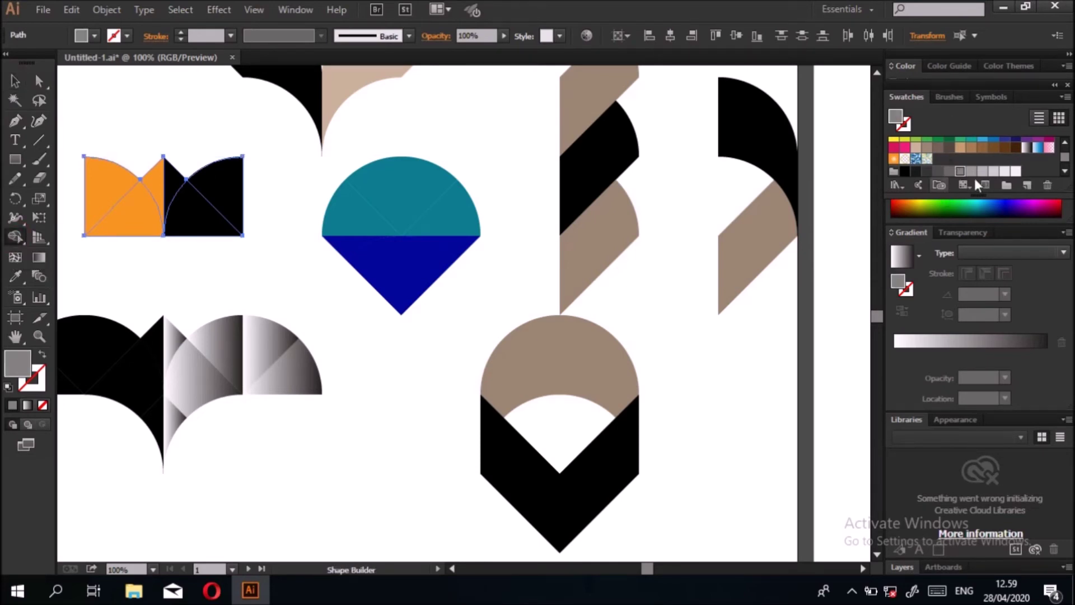
{"action": "left_click", "coordinate": [954, 65]}
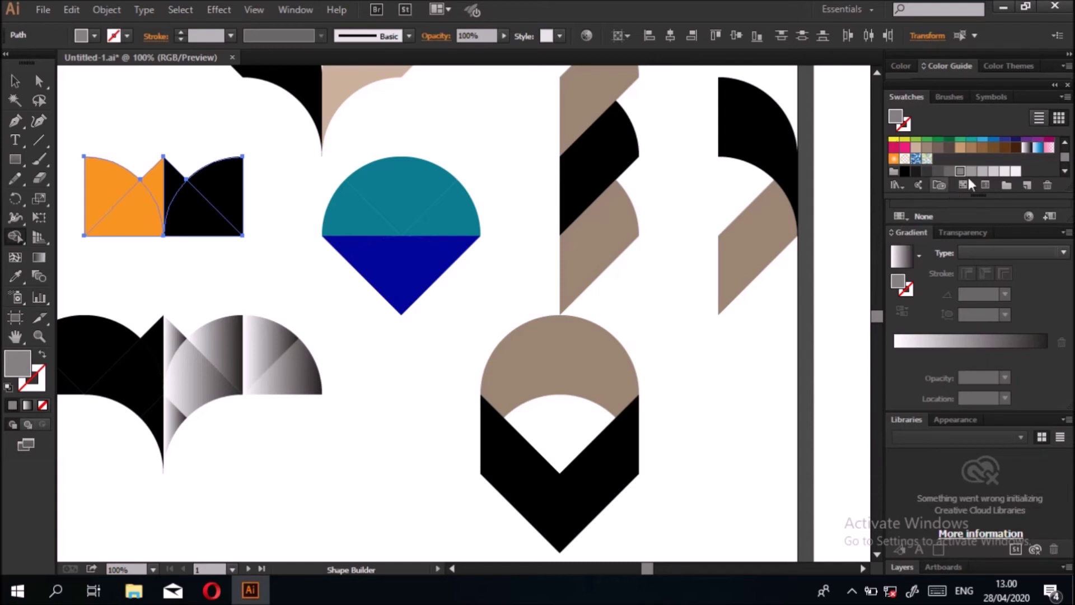
{"action": "left_click", "coordinate": [1066, 147]}
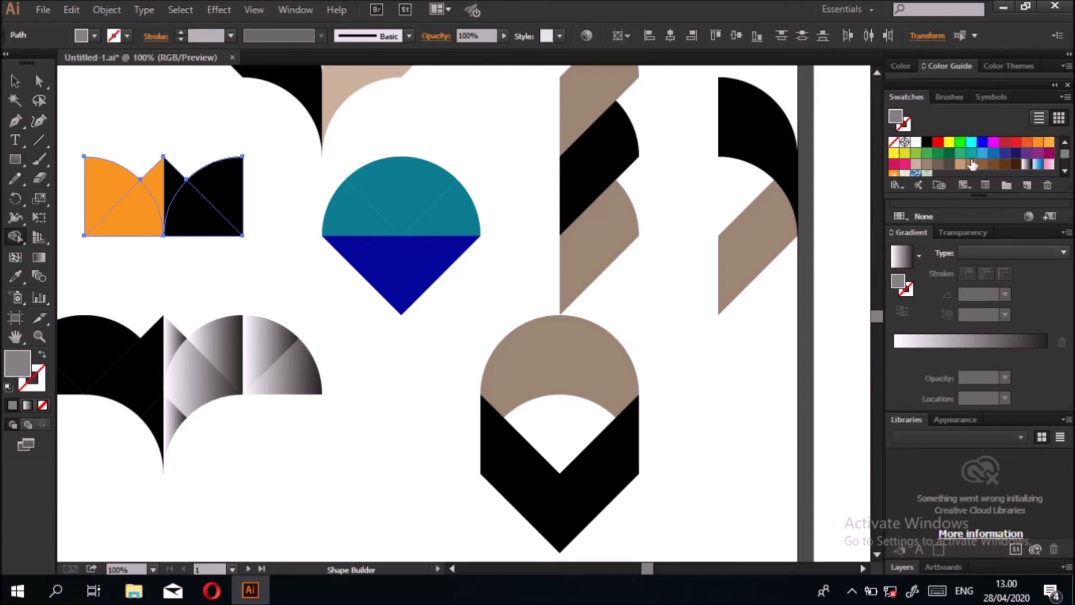
{"action": "left_click", "coordinate": [906, 65]}
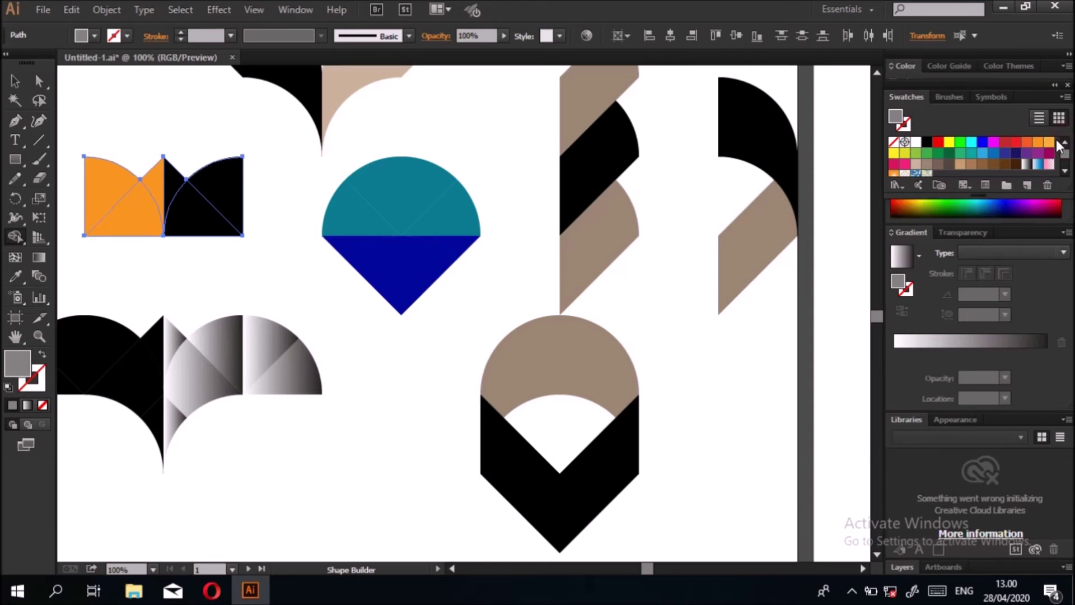
{"action": "left_click", "coordinate": [1039, 143]}
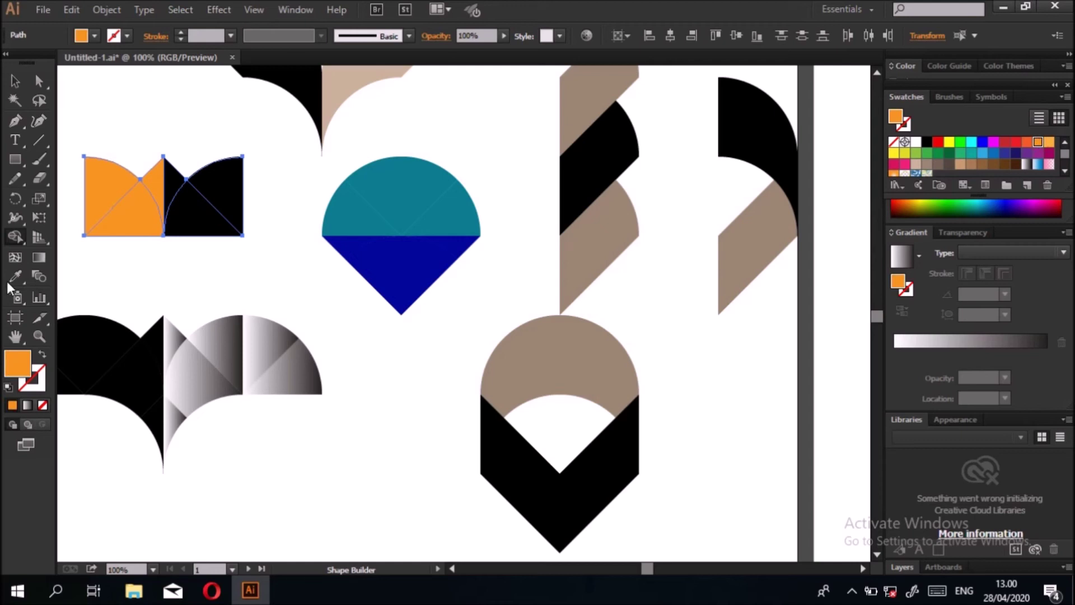
{"action": "left_click", "coordinate": [15, 236]}
{"action": "left_click_drag", "start_coordinate": [99, 182], "coordinate": [160, 193]}
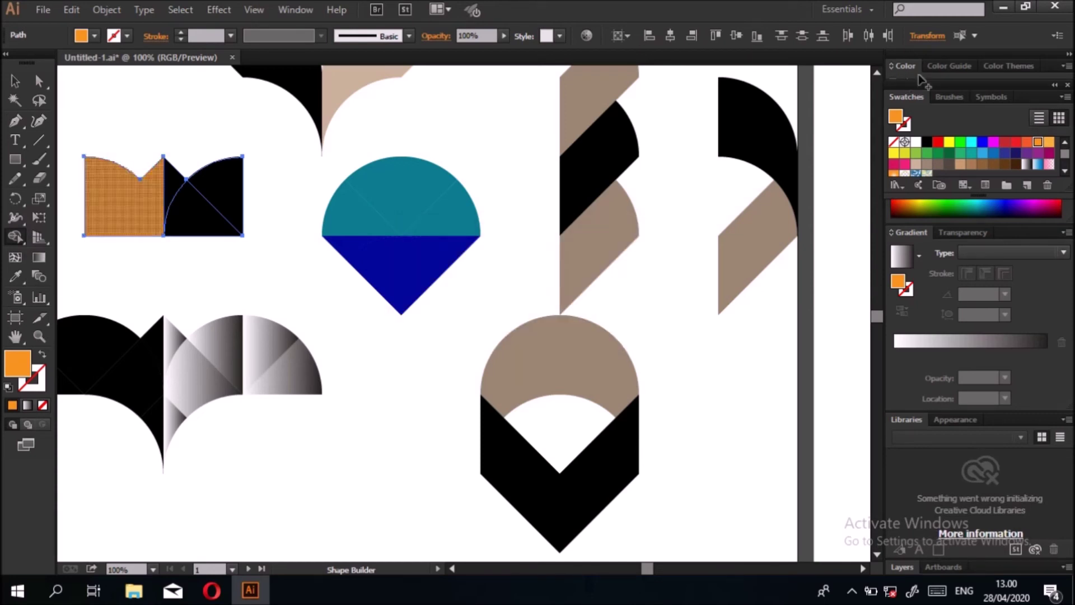
Merge the cells in the black half of the orange-and-black shape into one black piece.
{"action": "left_click", "coordinate": [927, 141]}
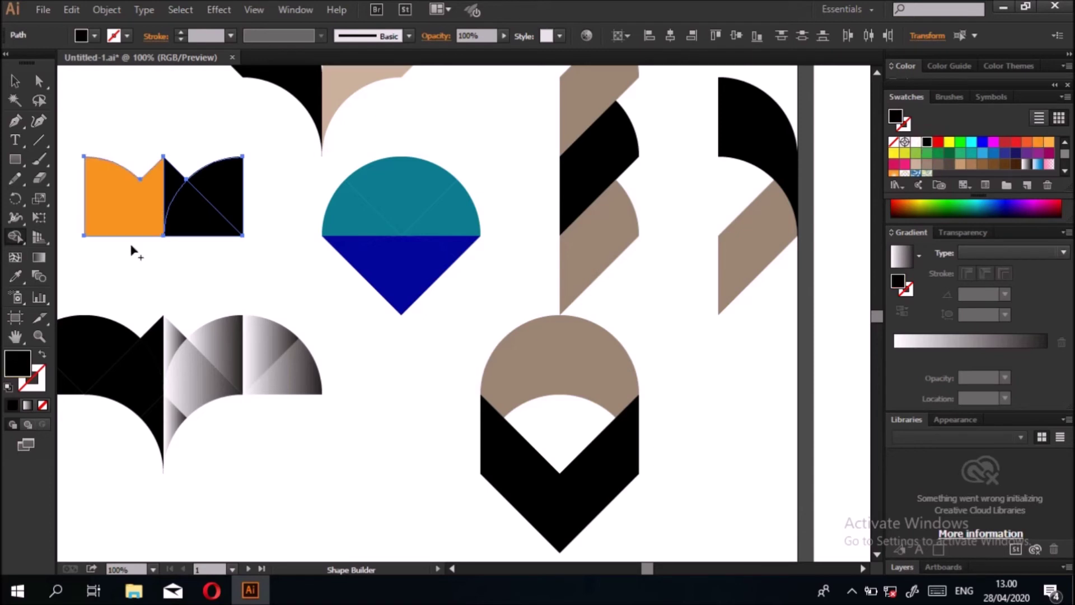
{"action": "left_click", "coordinate": [173, 185]}
{"action": "left_click_drag", "start_coordinate": [221, 199], "coordinate": [223, 203]}
{"action": "key", "text": "v"}
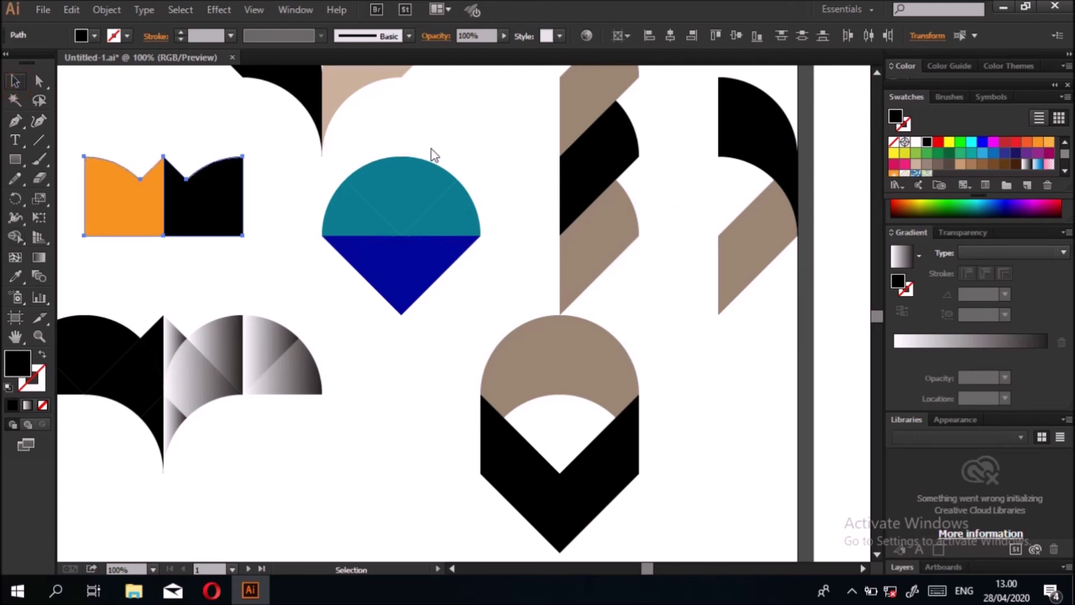
Merge the lower triangle of the teal-and-blue shape into one bright blue piece and its upper semicircle into one cyan piece with the Shape Builder.
{"action": "left_click_drag", "start_coordinate": [356, 143], "coordinate": [488, 259]}
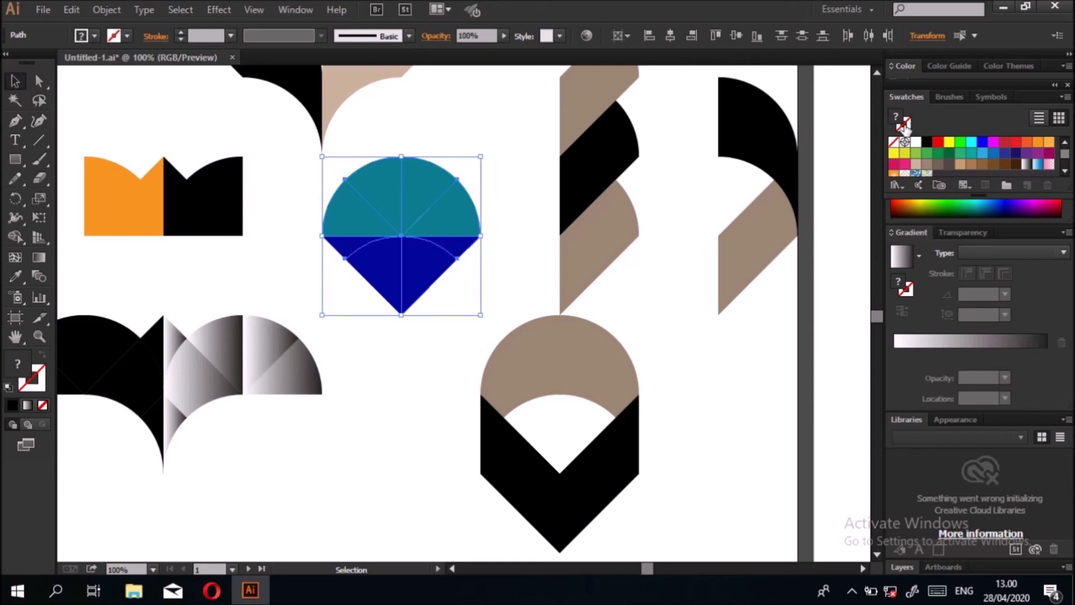
{"action": "left_click", "coordinate": [983, 141]}
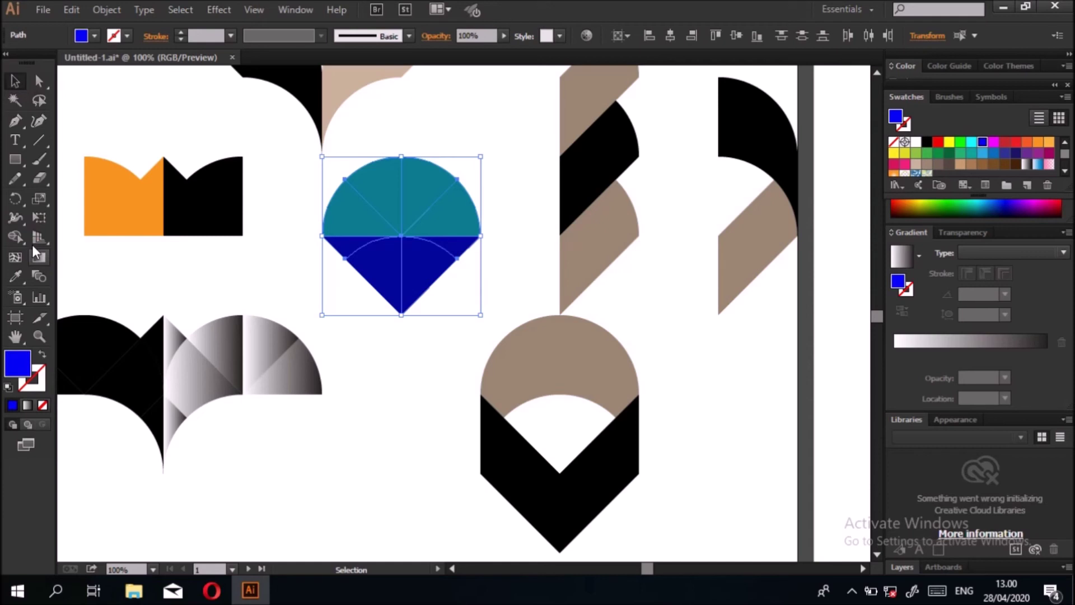
{"action": "left_click", "coordinate": [15, 237]}
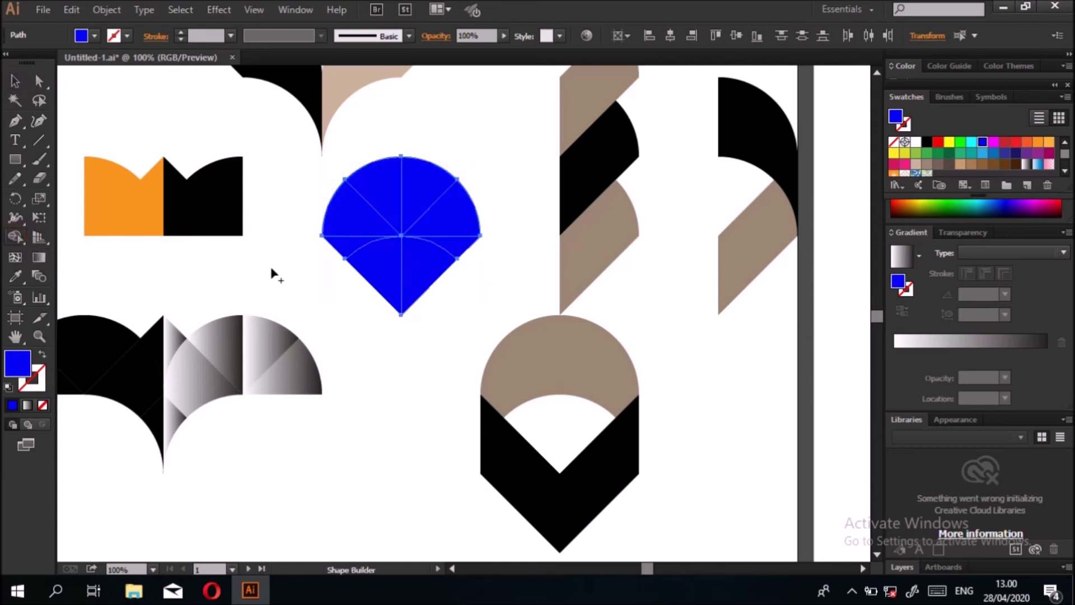
{"action": "mouse_move", "coordinate": [348, 251]}
{"action": "left_mouse_down"}
{"action": "mouse_move", "coordinate": [392, 273]}
{"action": "mouse_move", "coordinate": [427, 271]}
{"action": "mouse_move", "coordinate": [449, 252]}
{"action": "left_mouse_up"}
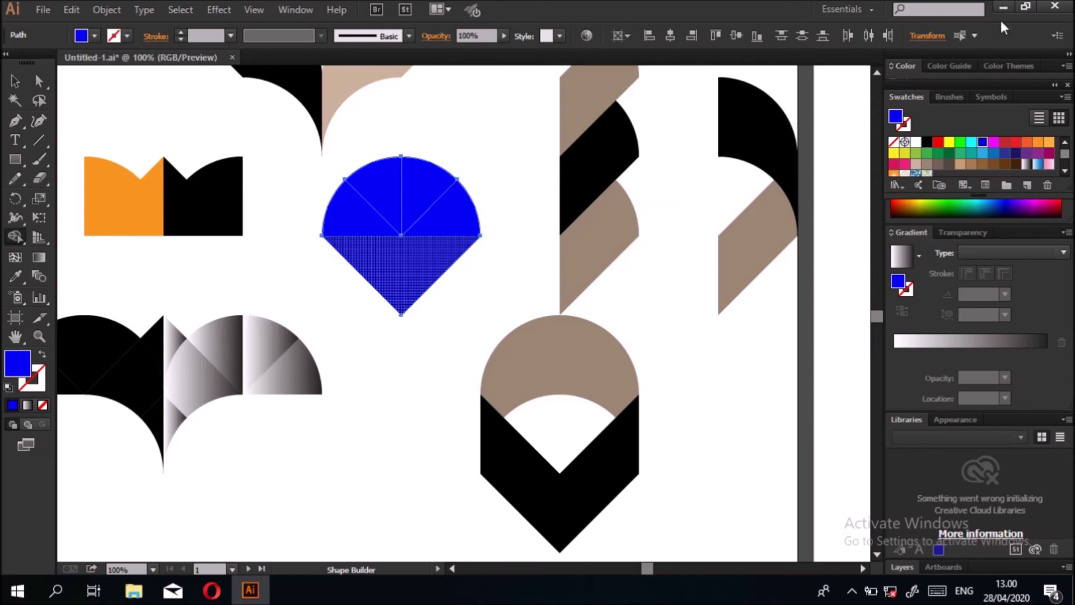
{"action": "left_click", "coordinate": [972, 142]}
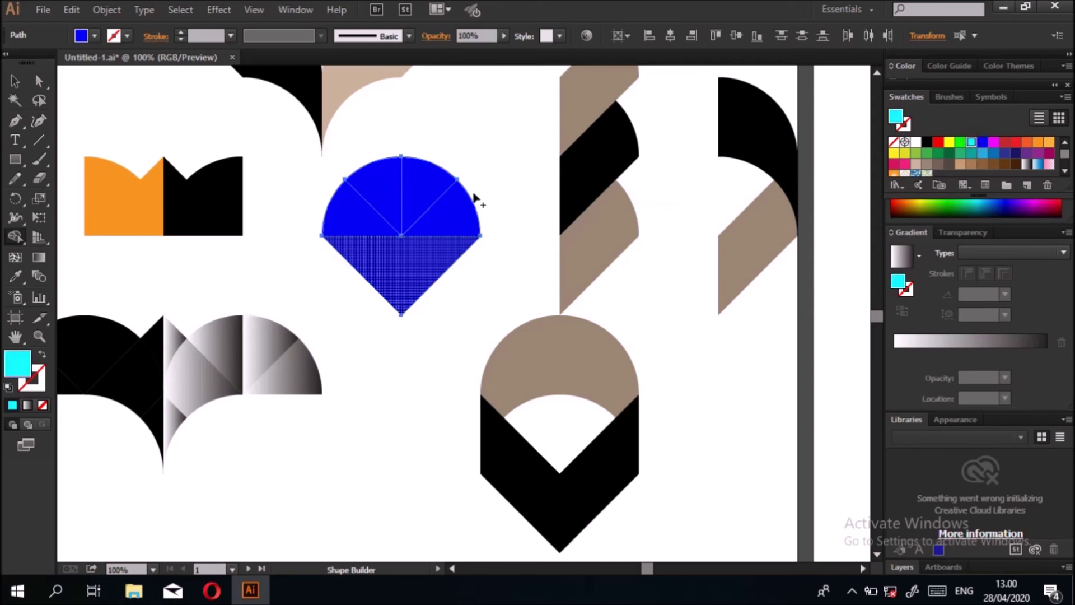
{"action": "left_click_drag", "start_coordinate": [361, 213], "coordinate": [444, 216]}
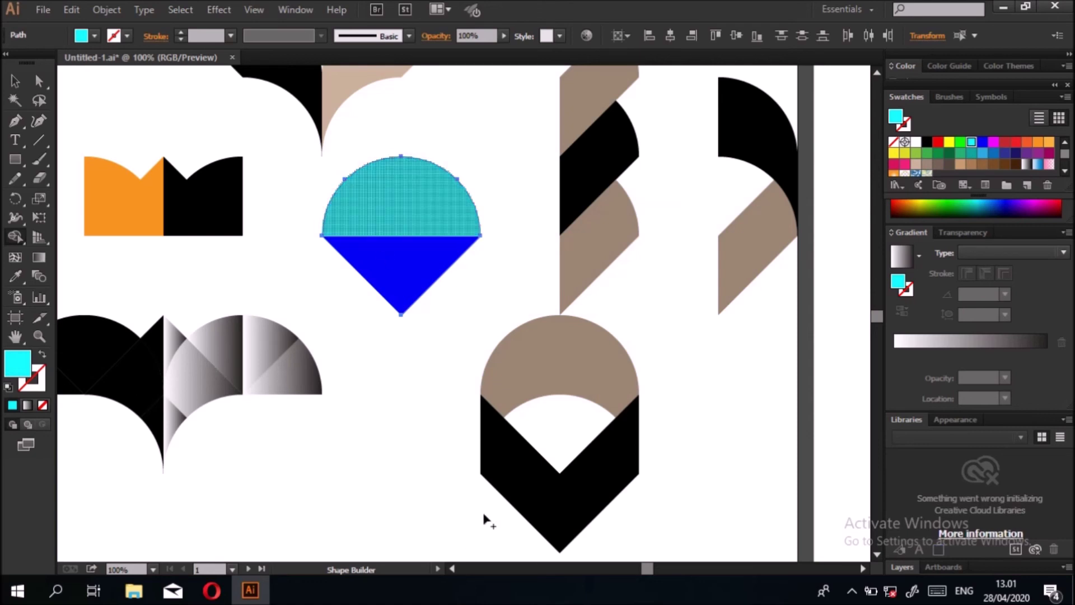
Merge the gradient cells of the black-and-gradient winged shape into one gradient piece and its black cells into one black piece with the Shape Builder.
{"action": "scroll", "coordinate": [401, 460], "scroll_direction": "down", "scroll_amount": 1}
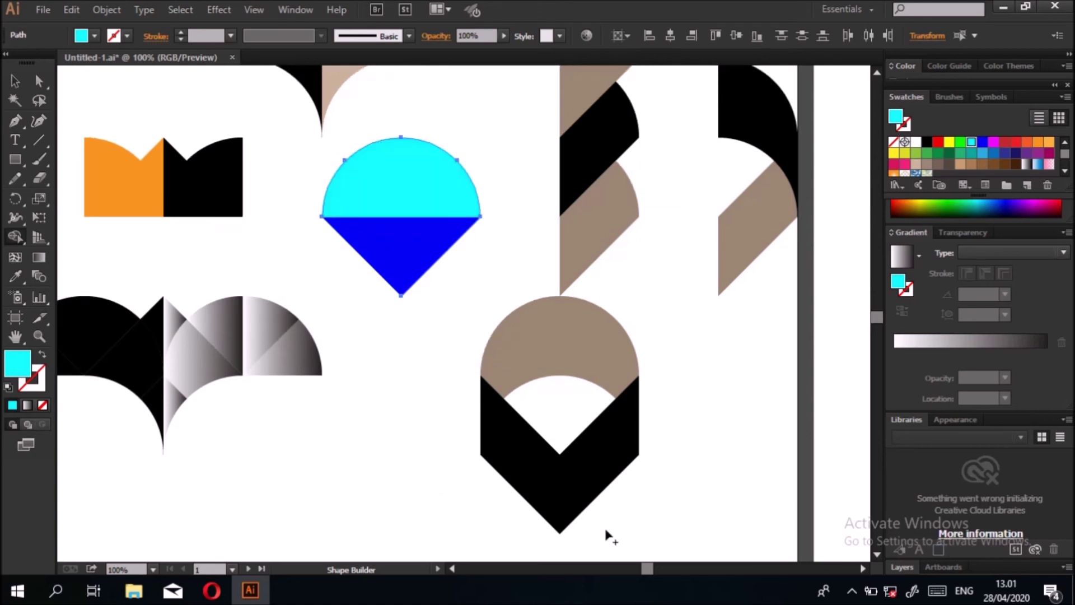
{"action": "key", "text": "ctrl+minus"}
{"action": "key", "text": "ctrl+minus"}
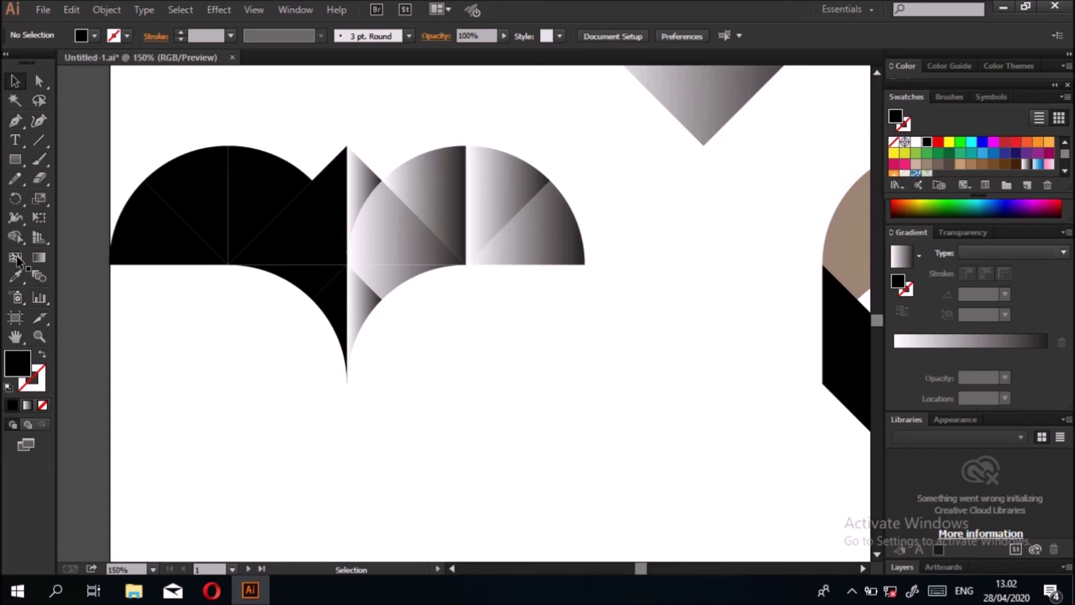
{"action": "left_click", "coordinate": [173, 107]}
{"action": "left_click_drag", "start_coordinate": [489, 227], "coordinate": [502, 271]}
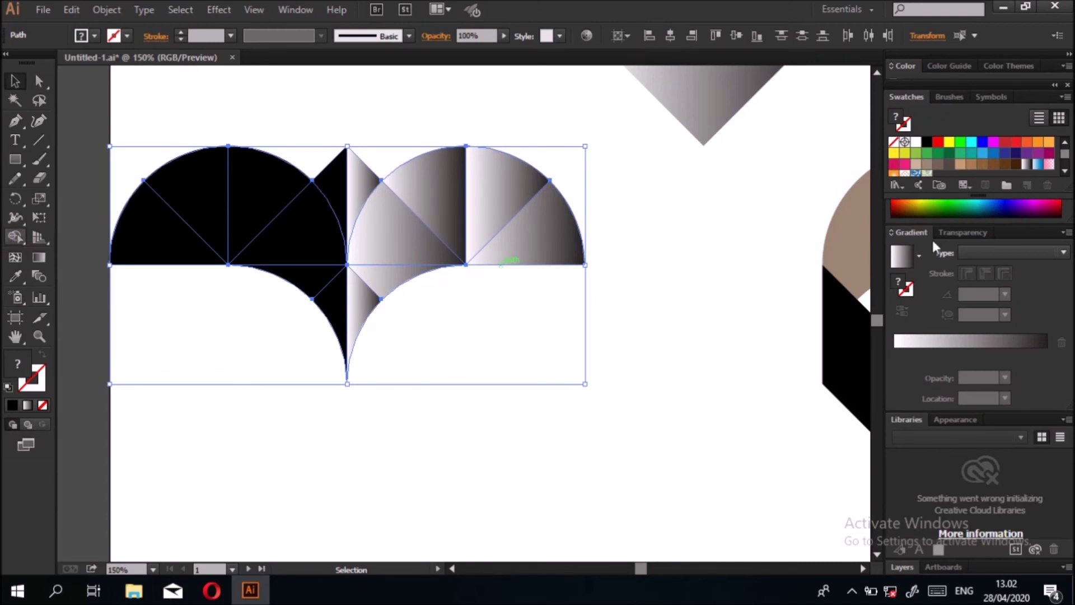
{"action": "key", "text": "shift+m"}
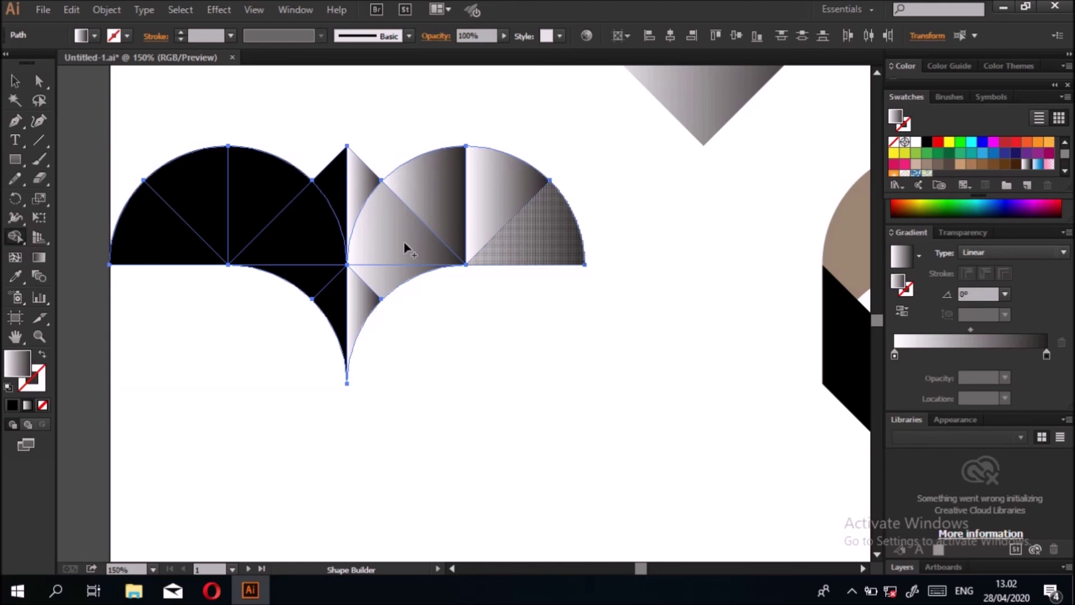
{"action": "left_click", "coordinate": [520, 240]}
{"action": "mouse_move", "coordinate": [520, 240]}
{"action": "left_mouse_down"}
{"action": "mouse_move", "coordinate": [489, 210]}
{"action": "mouse_move", "coordinate": [438, 201]}
{"action": "mouse_move", "coordinate": [389, 224]}
{"action": "mouse_move", "coordinate": [367, 198]}
{"action": "left_mouse_up"}
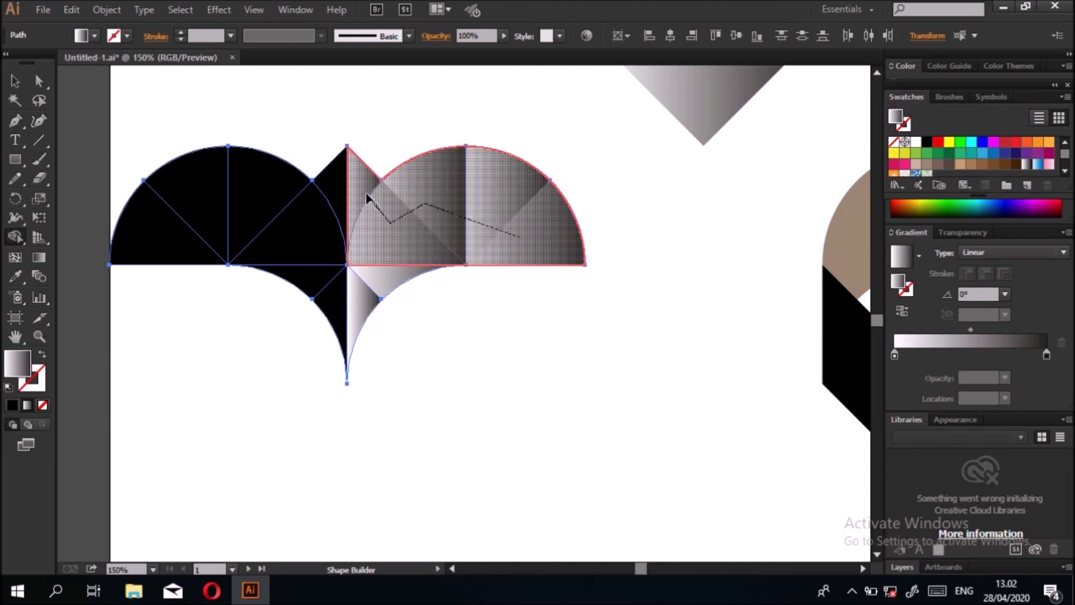
{"action": "left_click_drag", "start_coordinate": [378, 257], "coordinate": [370, 305]}
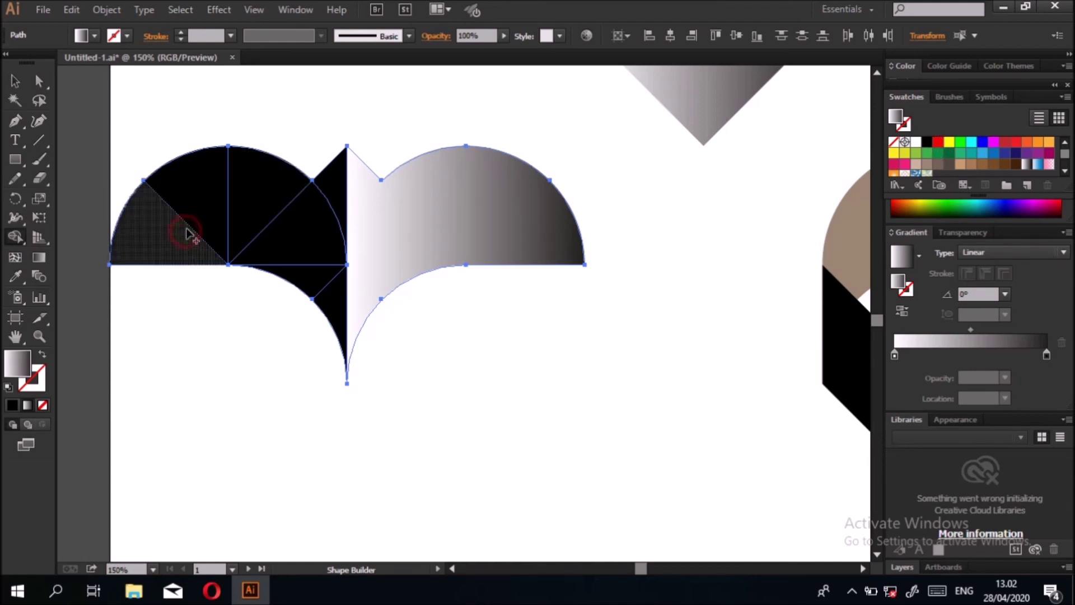
{"action": "left_click", "coordinate": [927, 142]}
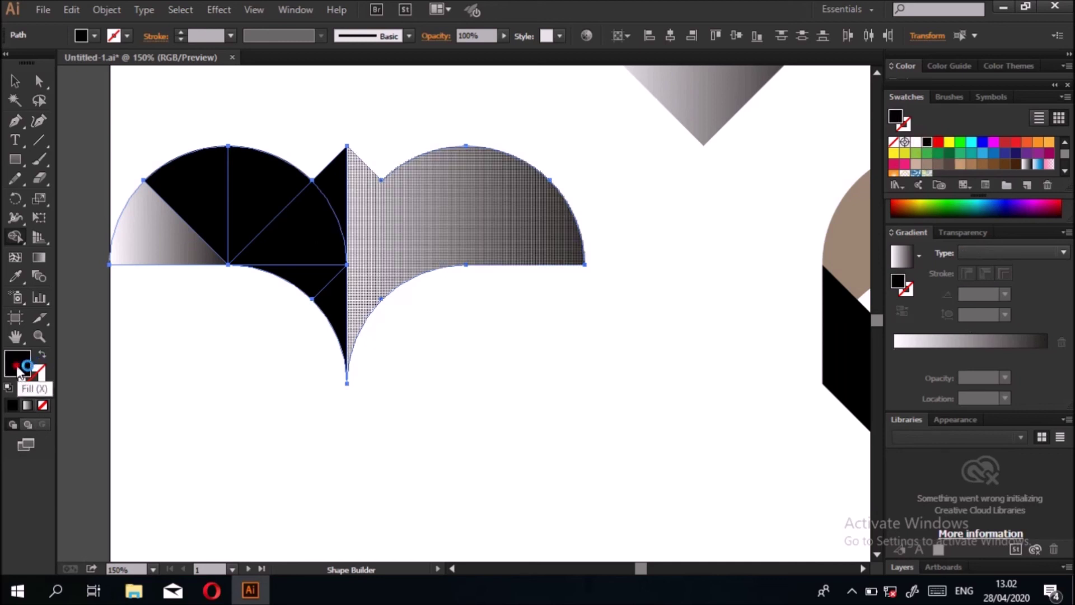
{"action": "mouse_move", "coordinate": [159, 241]}
{"action": "left_mouse_down"}
{"action": "mouse_move", "coordinate": [209, 211]}
{"action": "mouse_move", "coordinate": [271, 226]}
{"action": "mouse_move", "coordinate": [336, 298]}
{"action": "mouse_move", "coordinate": [345, 210]}
{"action": "left_mouse_up"}
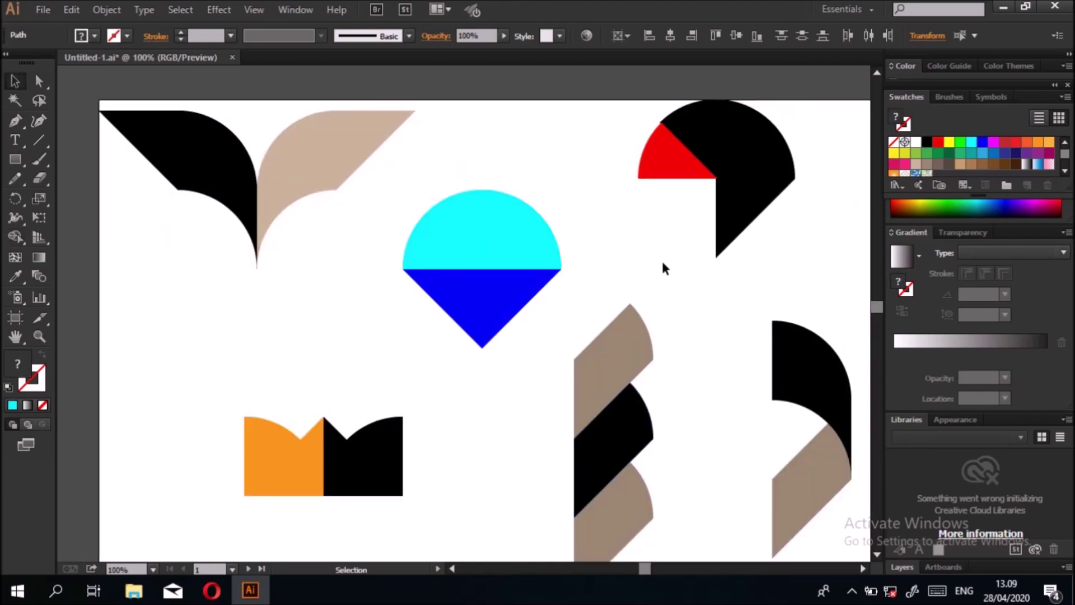
Deselect the black-and-gradient winged shape and look over the merged logo shapes across the artboard.
{"action": "scroll", "coordinate": [626, 384], "scroll_direction": "down", "scroll_amount": 4}
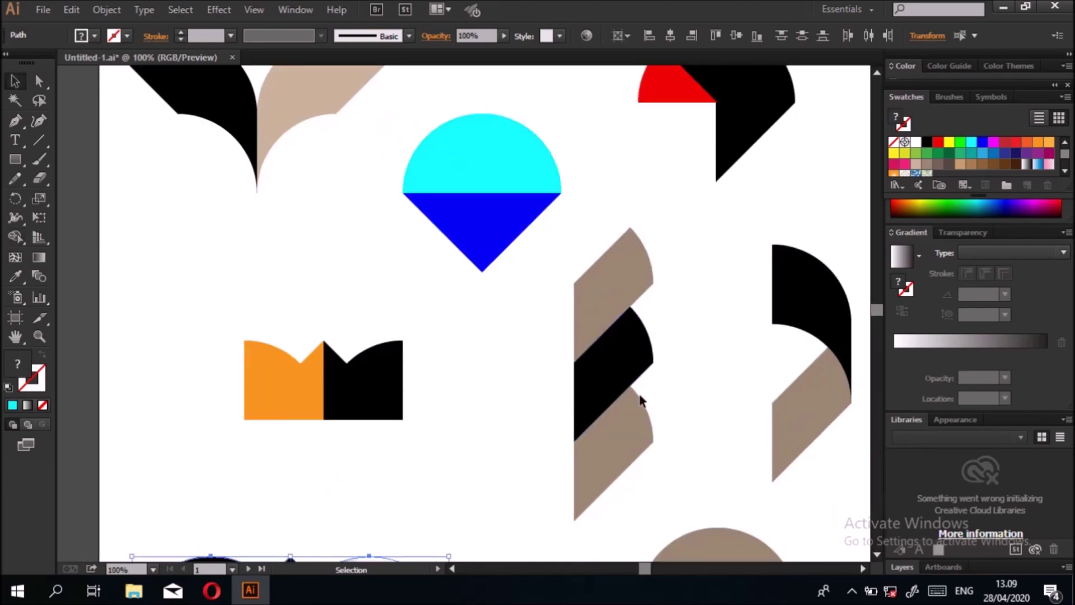
{"action": "scroll", "coordinate": [638, 394], "scroll_direction": "down", "scroll_amount": 2}
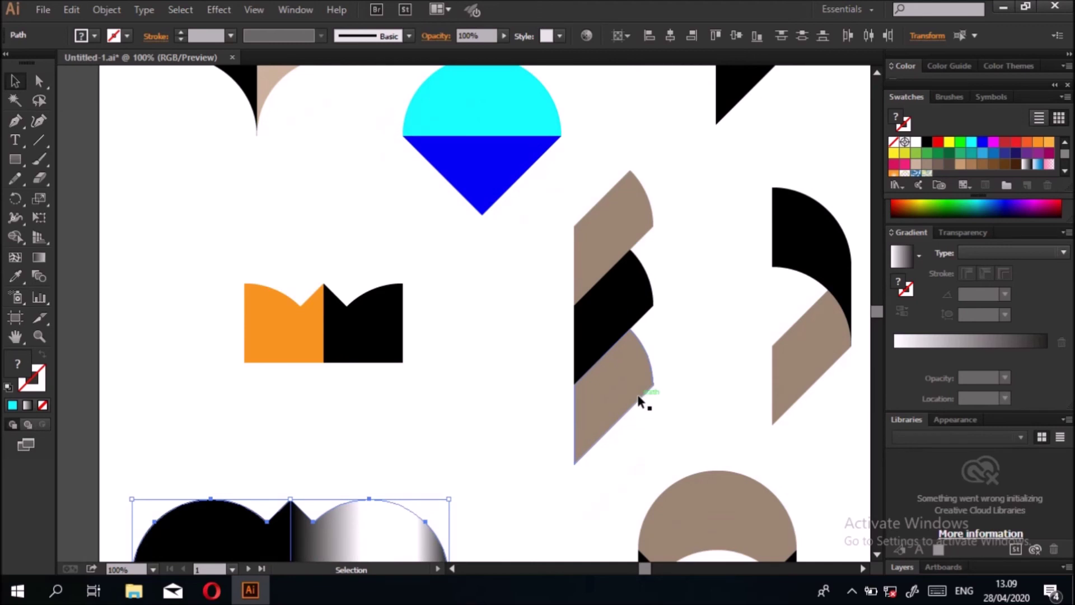
{"action": "left_click", "coordinate": [421, 359]}
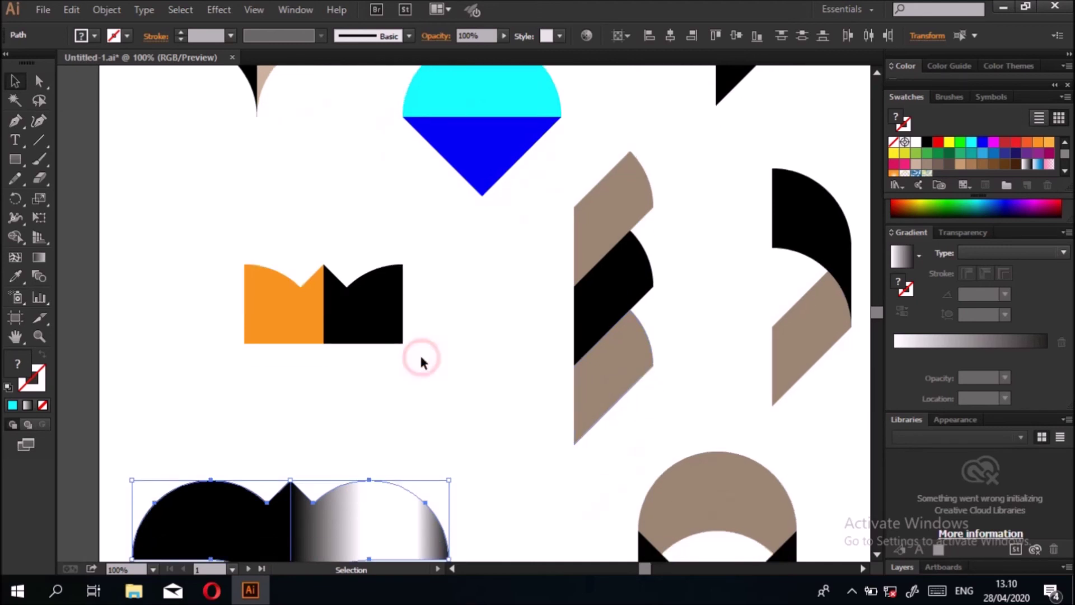
{"action": "left_click", "coordinate": [532, 303]}
{"action": "scroll", "coordinate": [532, 303], "scroll_direction": "down", "scroll_amount": 3}
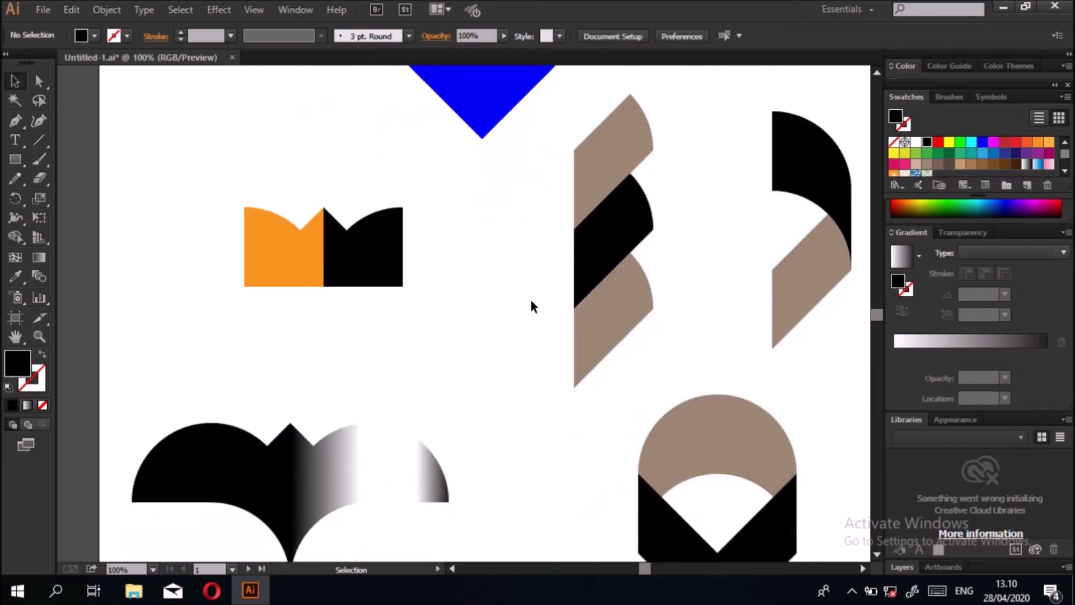
{"action": "scroll", "coordinate": [531, 303], "scroll_direction": "down", "scroll_amount": 2}
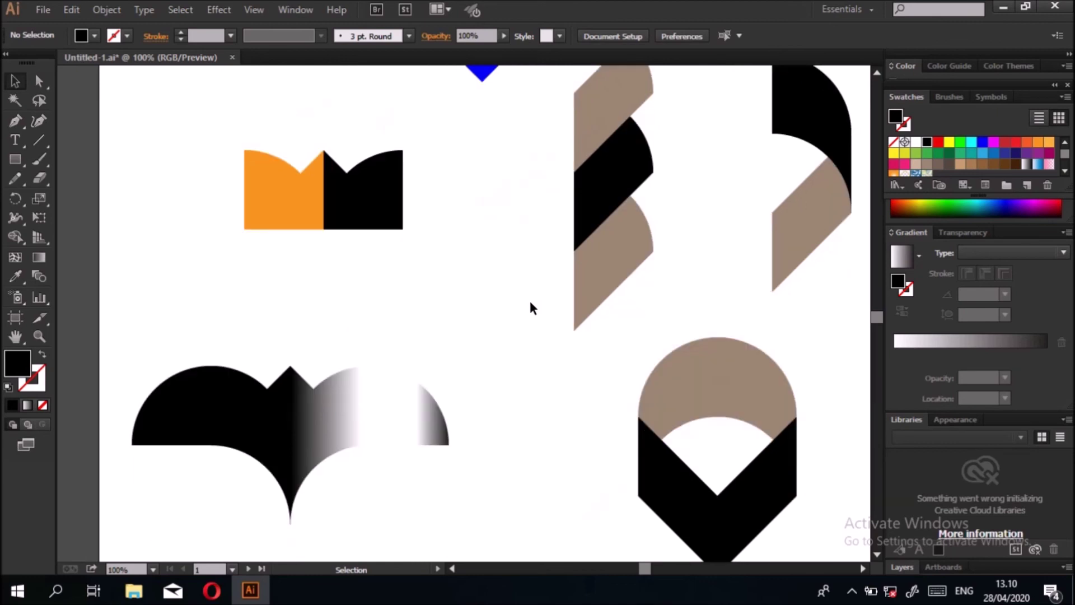
{"action": "scroll", "coordinate": [531, 303], "scroll_direction": "down", "scroll_amount": 1}
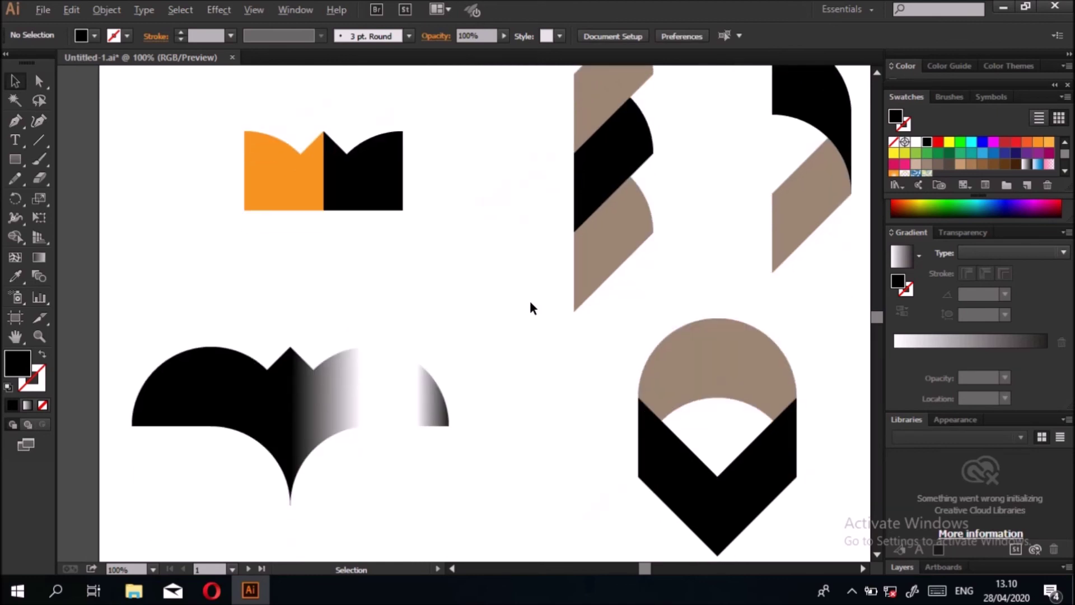
{"action": "scroll", "coordinate": [531, 307], "scroll_direction": "down", "scroll_amount": 1}
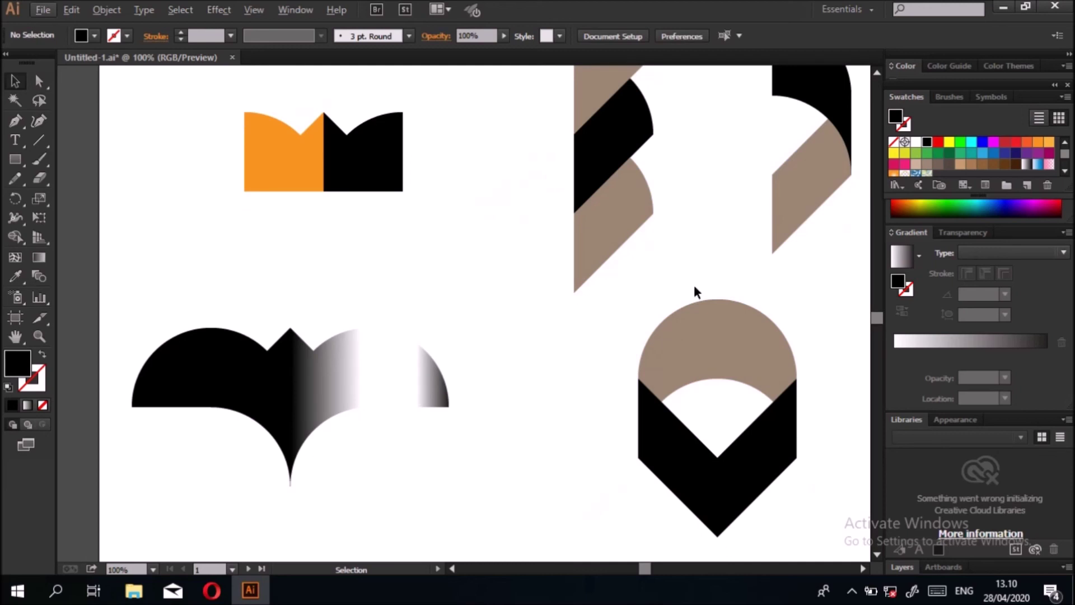
{"action": "left_click", "coordinate": [872, 80]}
{"action": "scroll", "coordinate": [872, 79], "scroll_direction": "up", "scroll_amount": 4}
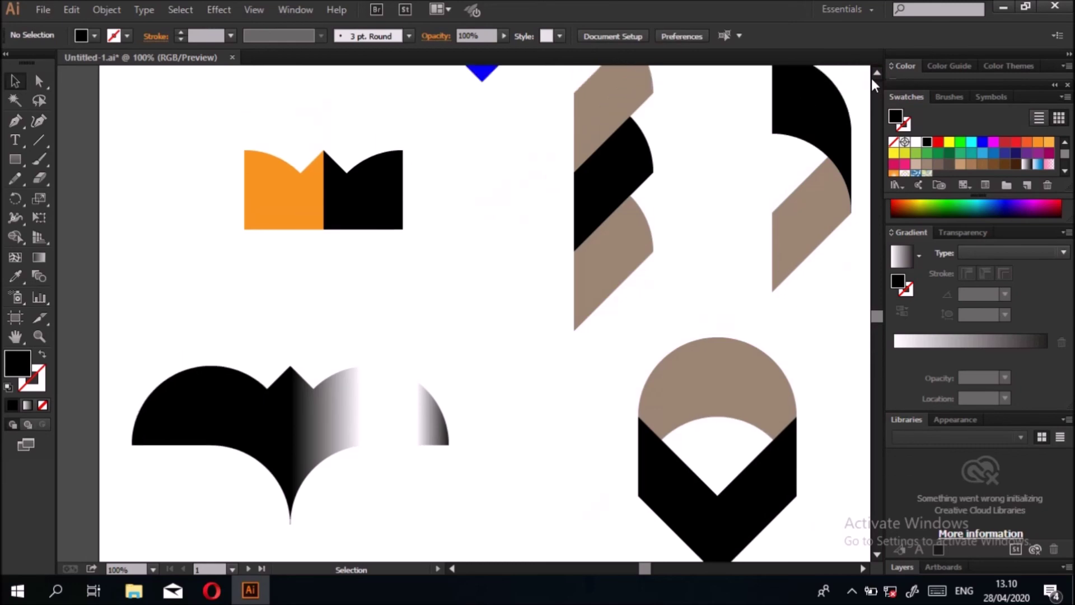
{"action": "scroll", "coordinate": [872, 78], "scroll_direction": "up", "scroll_amount": 2}
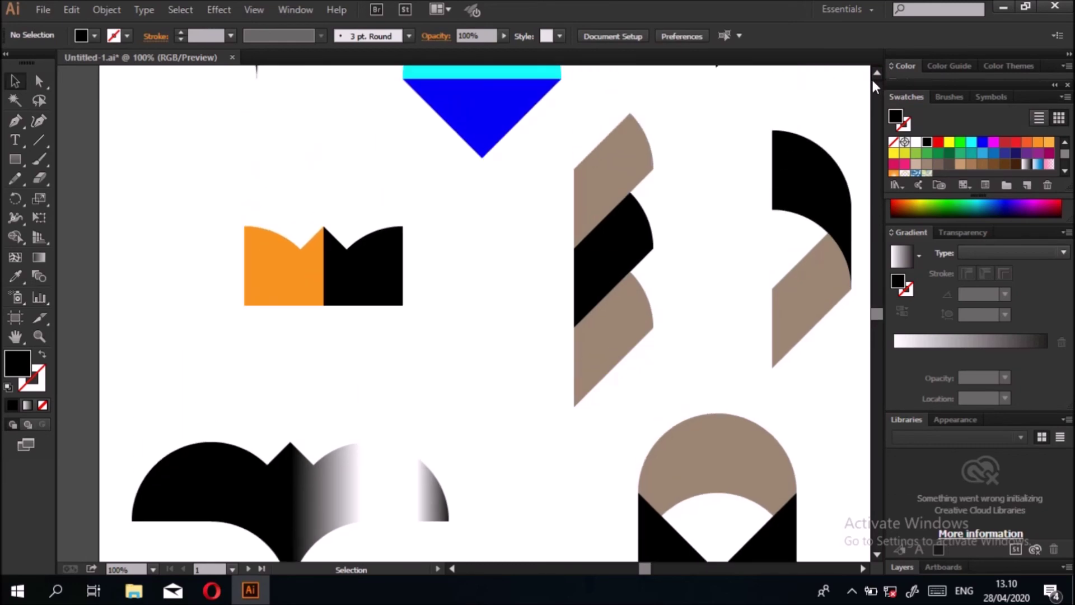